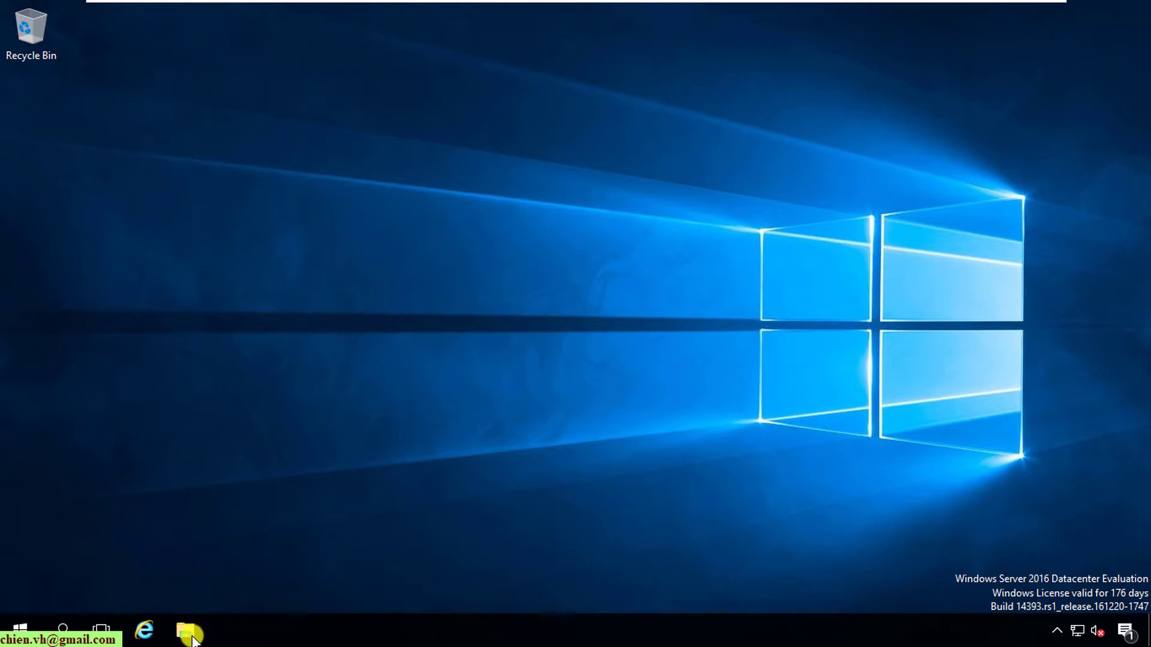
- Open Internet Explorer, postpone its recommended-settings setup, and maximize the browser window
click(150, 632)
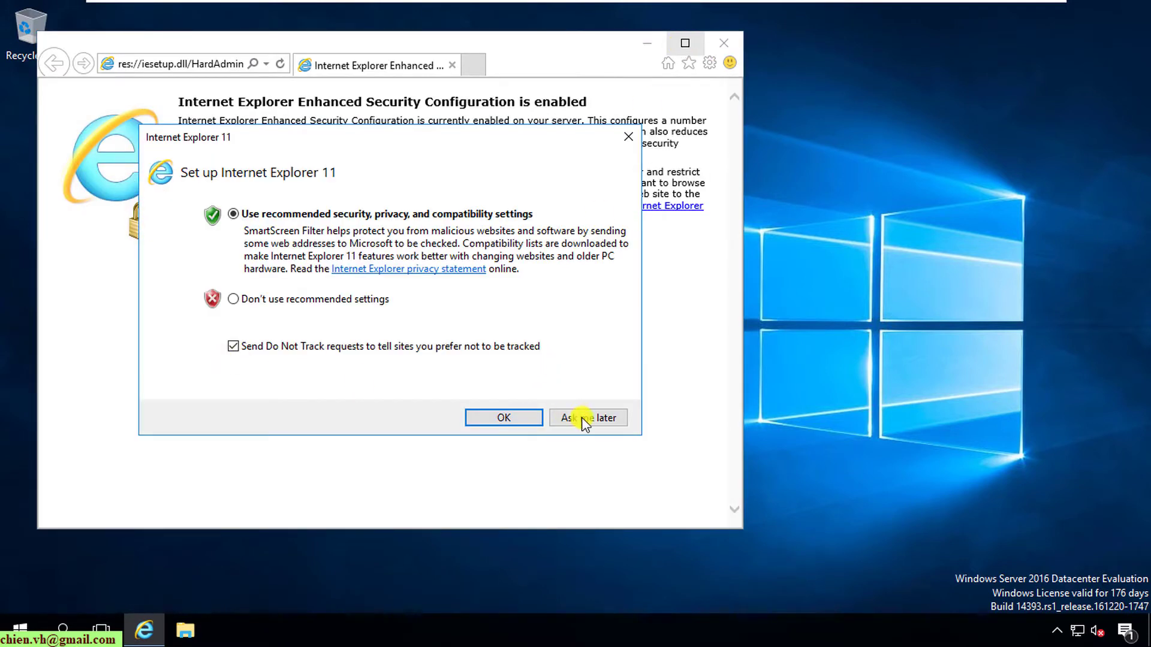
click(584, 419)
click(685, 43)
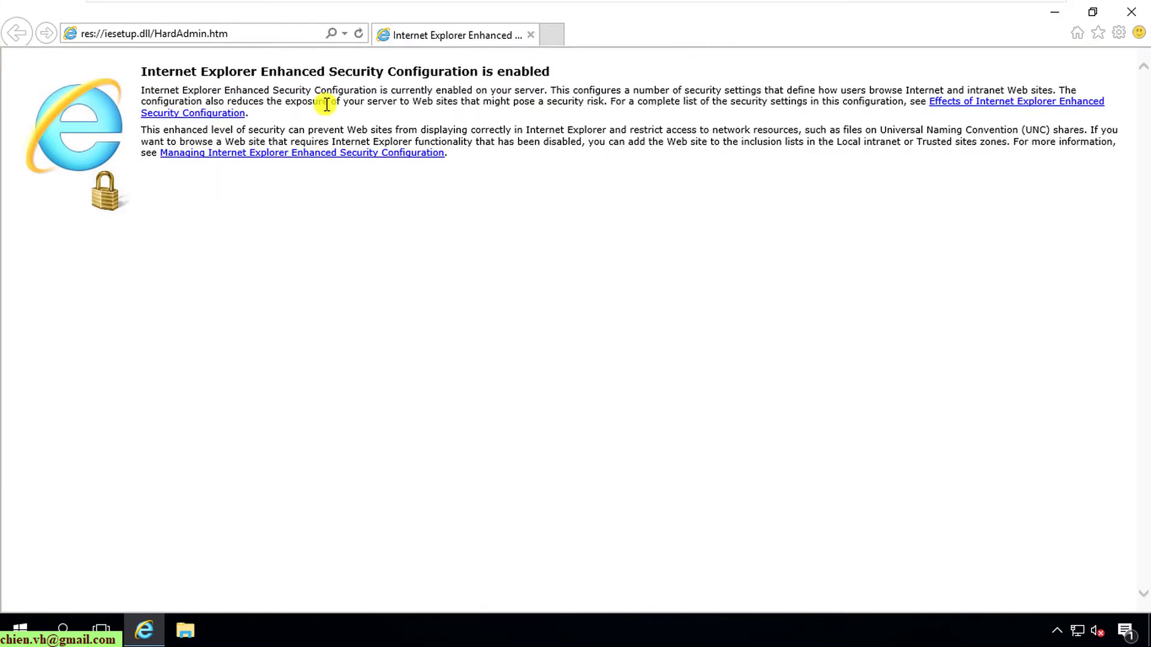
- Try to open localhost in the browser, dismiss the blocked-content warnings, look over the loaded page, and minimize the browser
click(271, 41)
text(local)
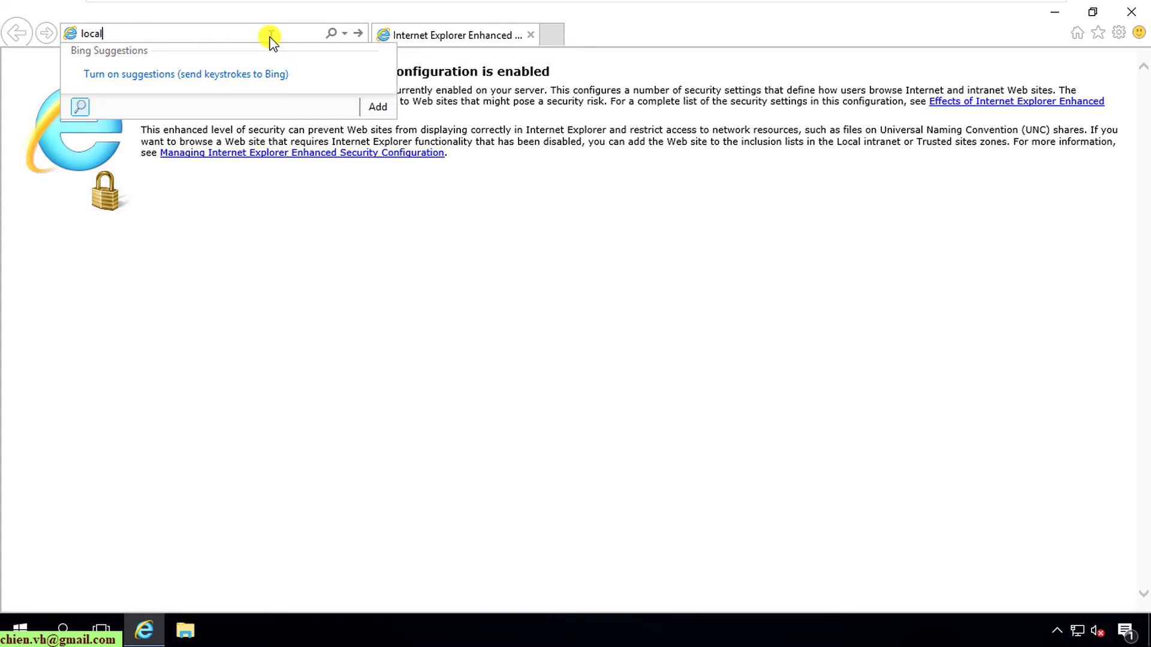
text(host)
key(Return)
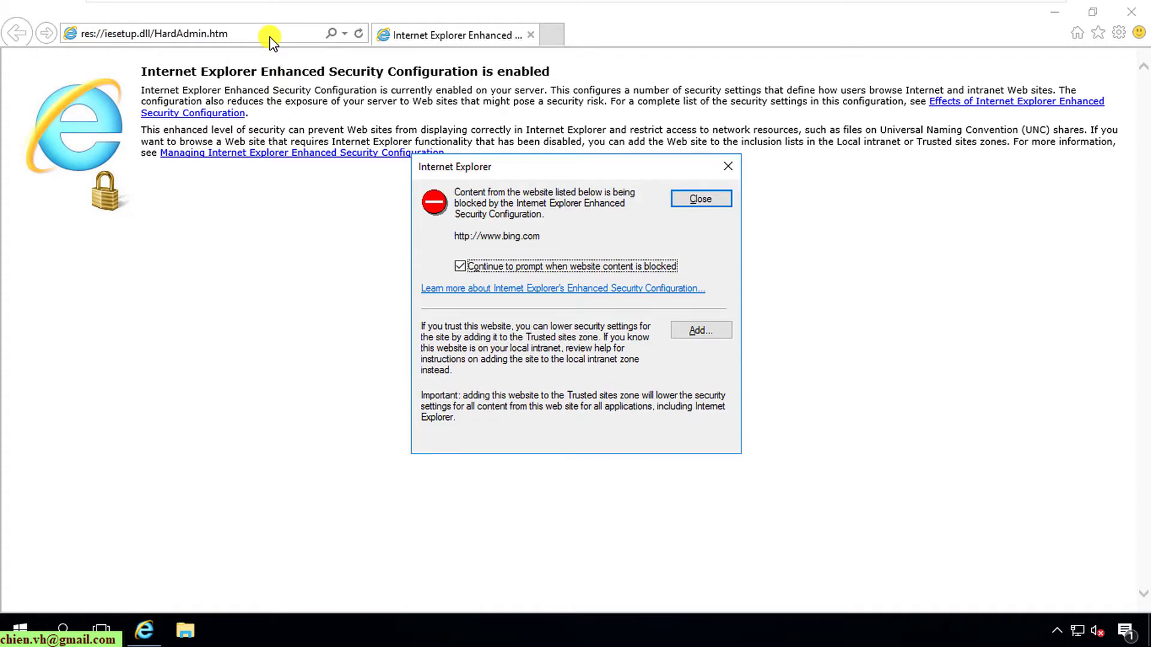
click(706, 199)
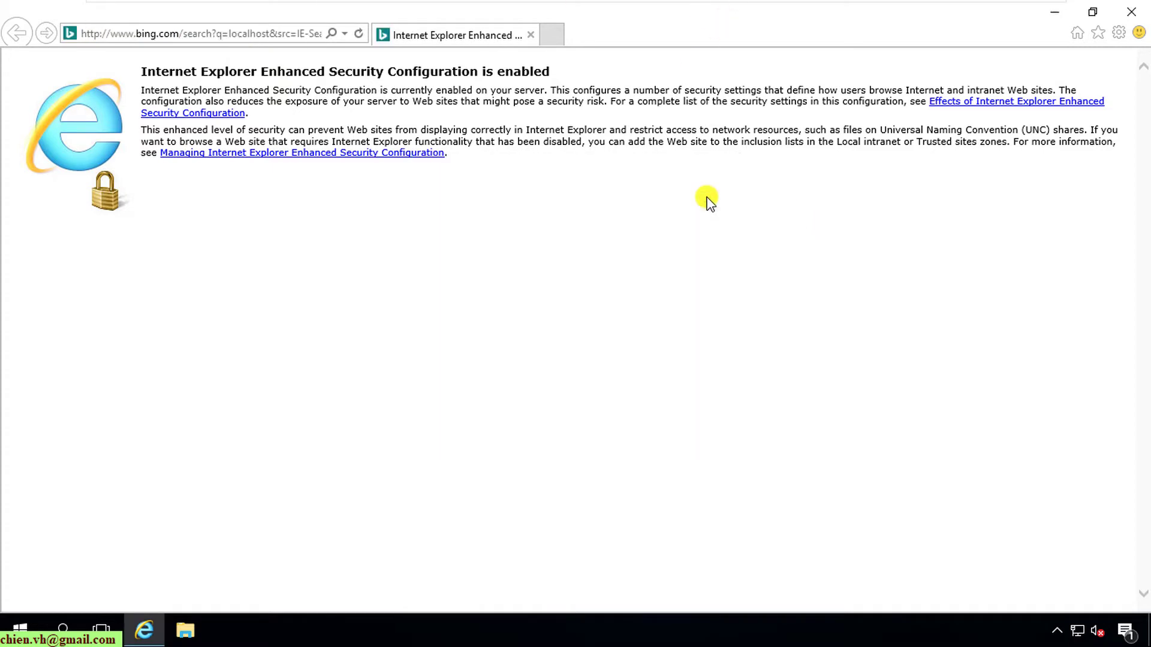
click(706, 199)
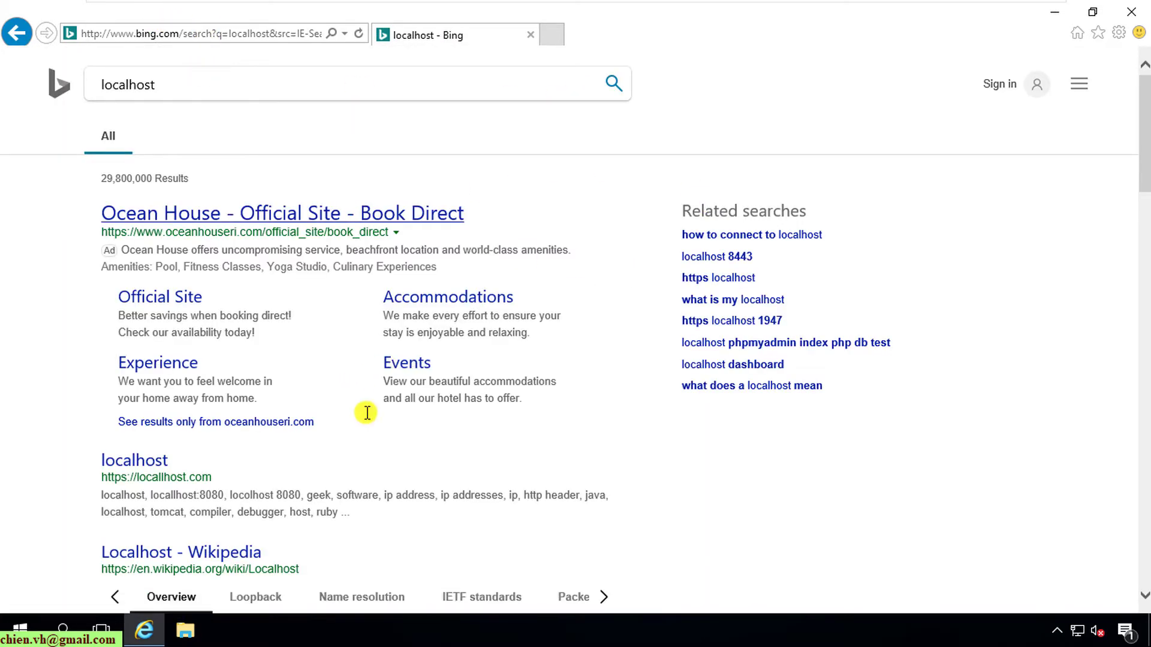
scroll(367, 412, down, 8)
scroll(365, 475, up, 8)
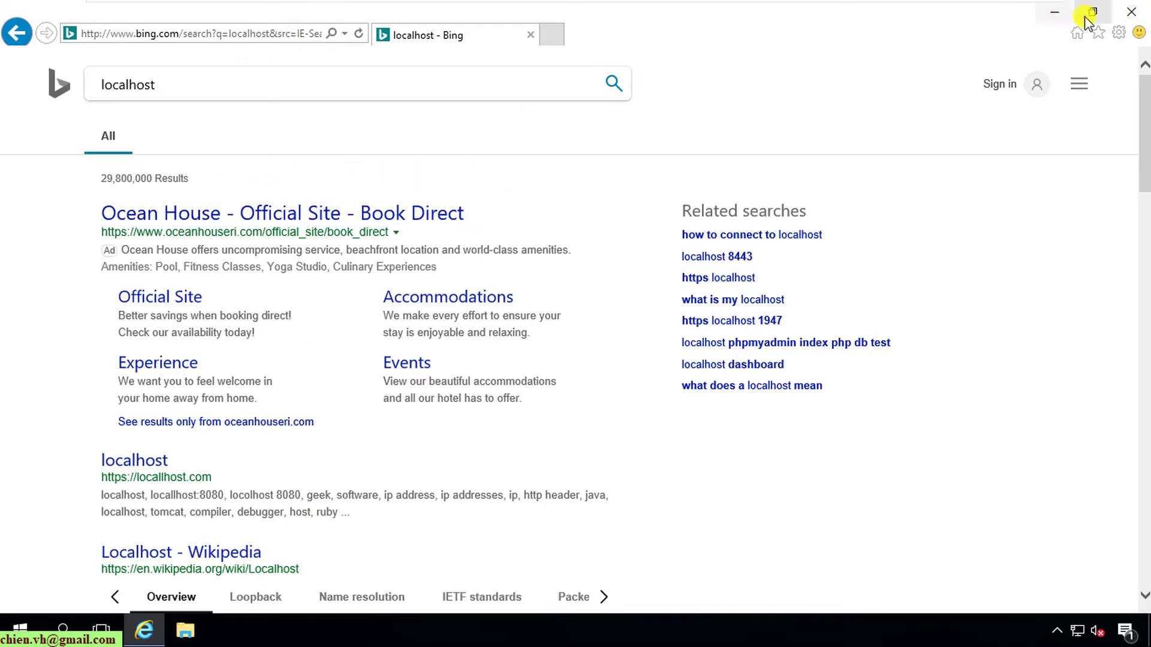
click(1054, 15)
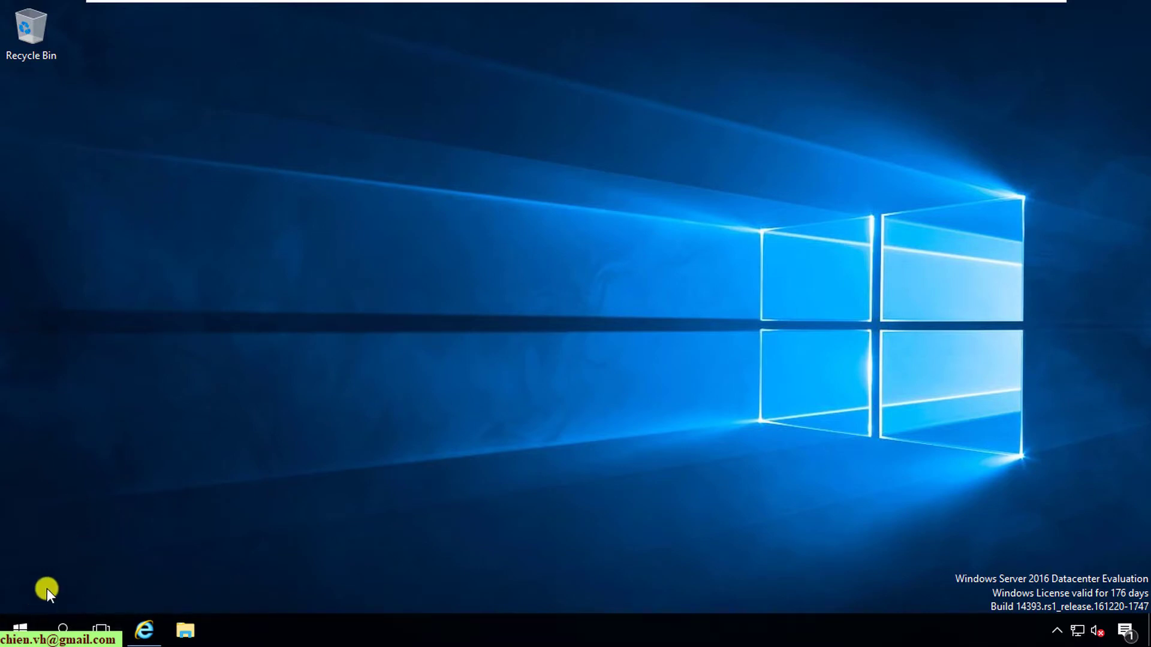
- Search the installed programs for "server" and open Server Manager
click(19, 629)
text(server)
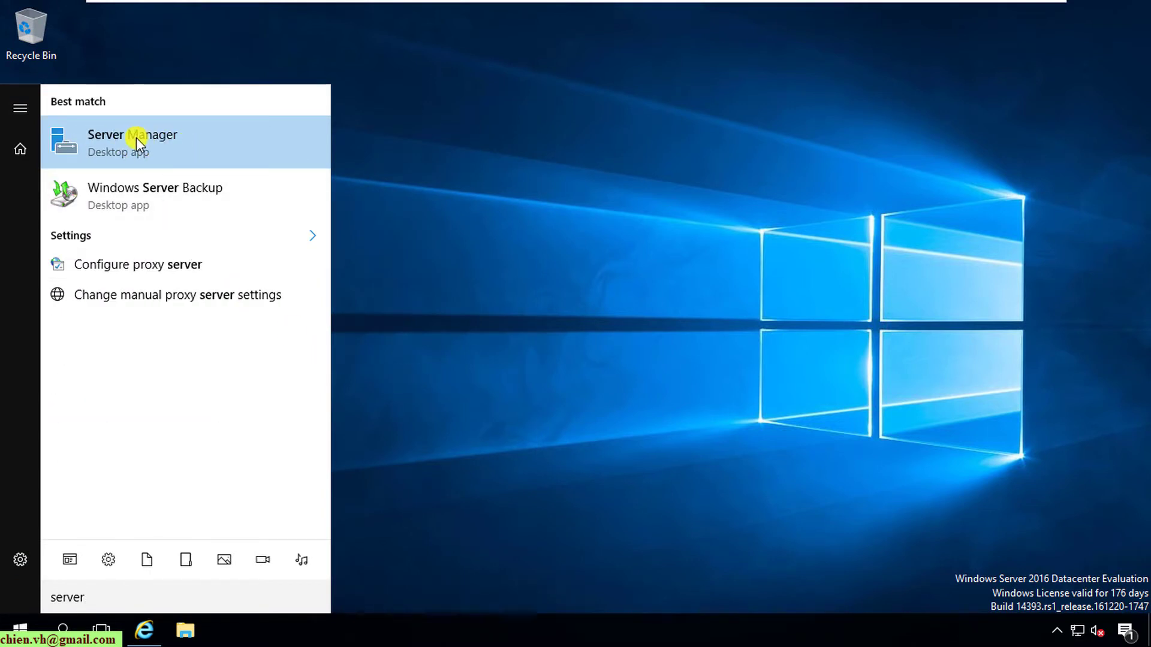
click(136, 138)
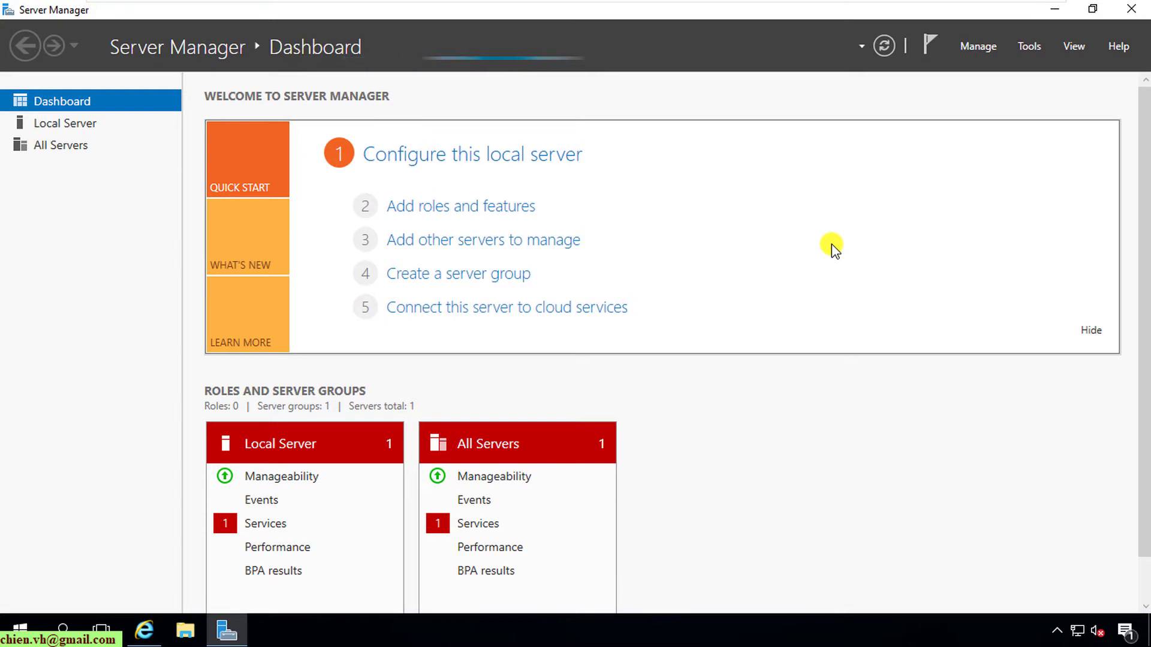
- Start adding roles and features with a role-based or feature-based installation, and proceed to server role selection with the default destination server
click(495, 209)
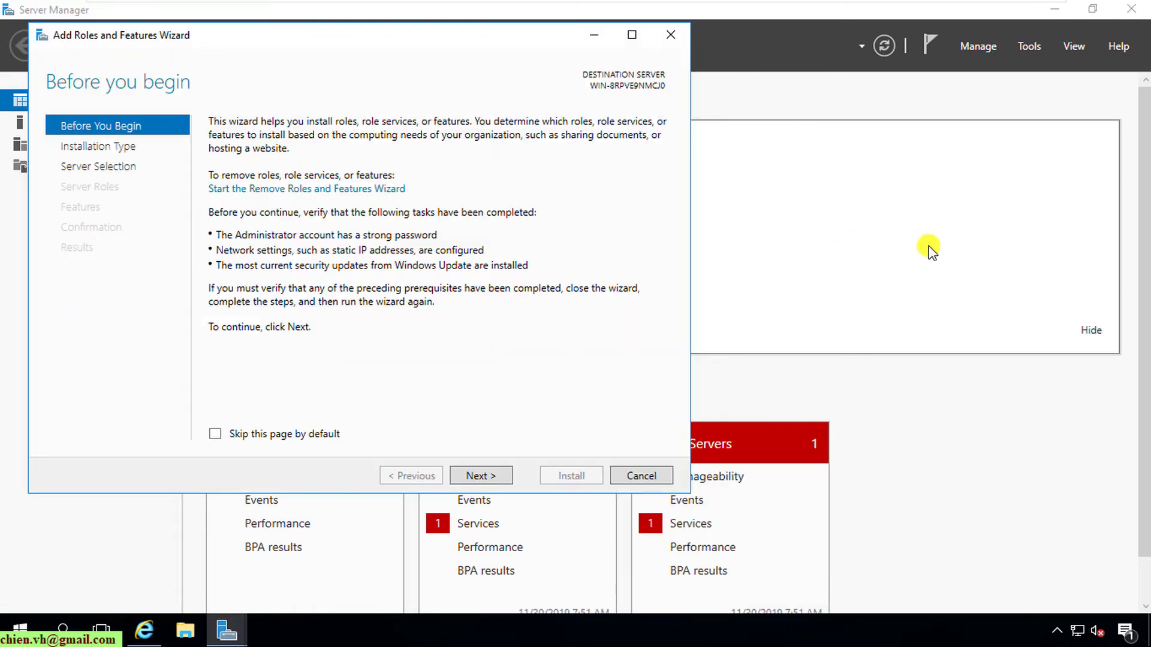
click(483, 480)
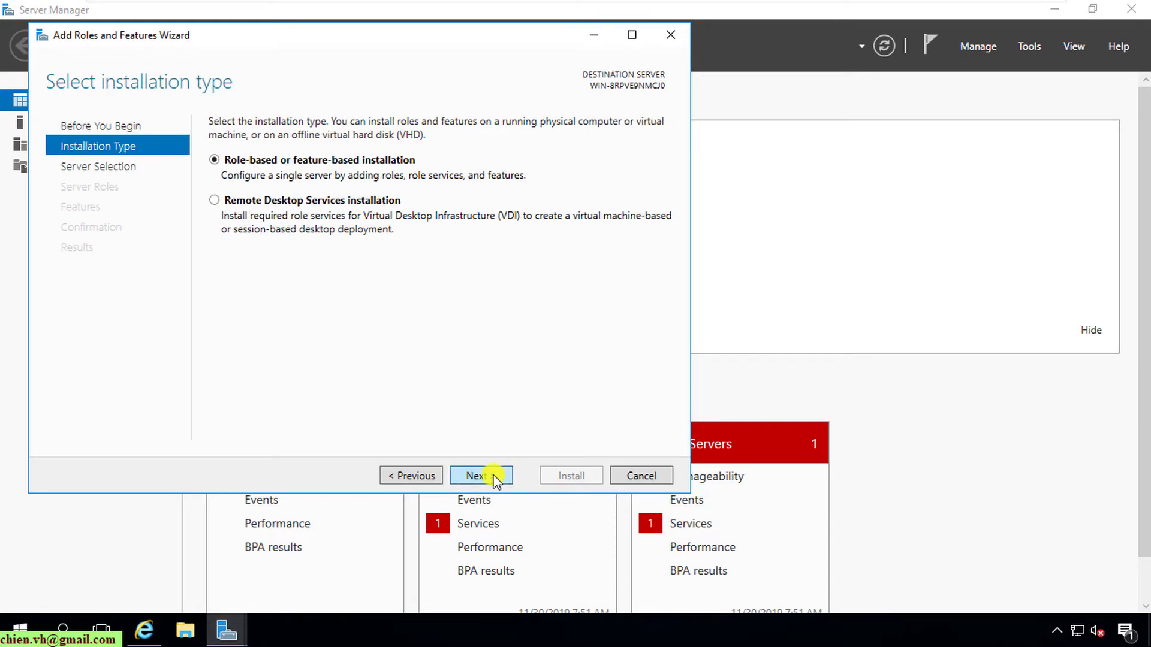
click(495, 480)
click(493, 477)
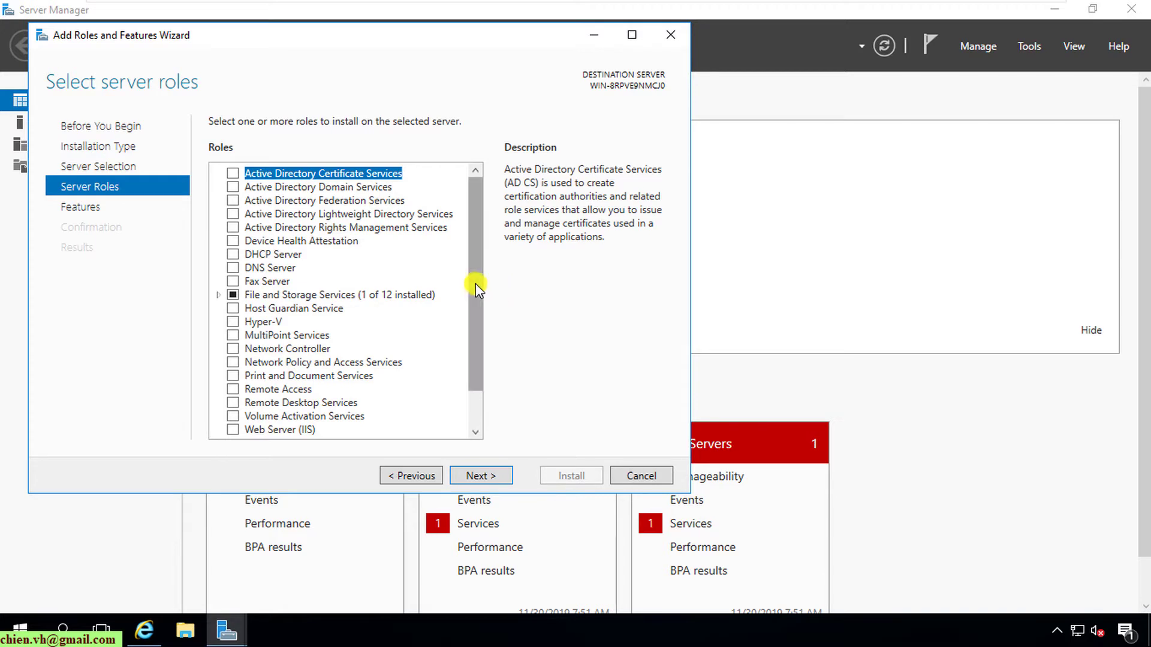
- Add the Web Server (IIS) role with its required management tools and proceed to feature selection
scroll(474, 288, down, 3)
drag(477, 332, 482, 355)
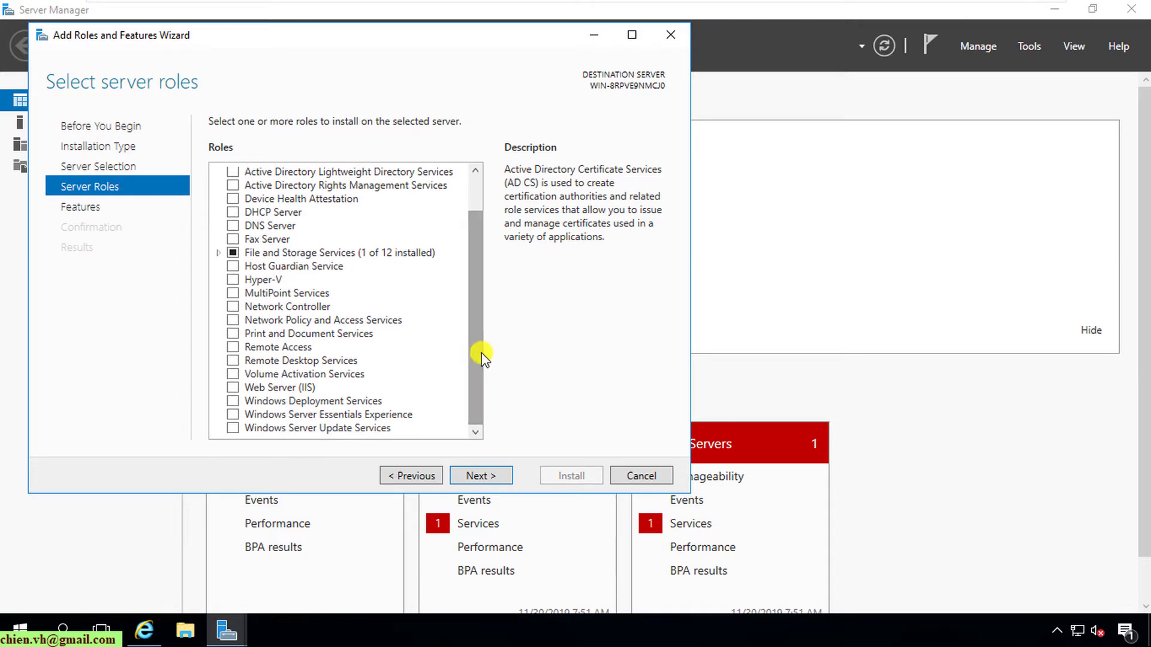
click(234, 387)
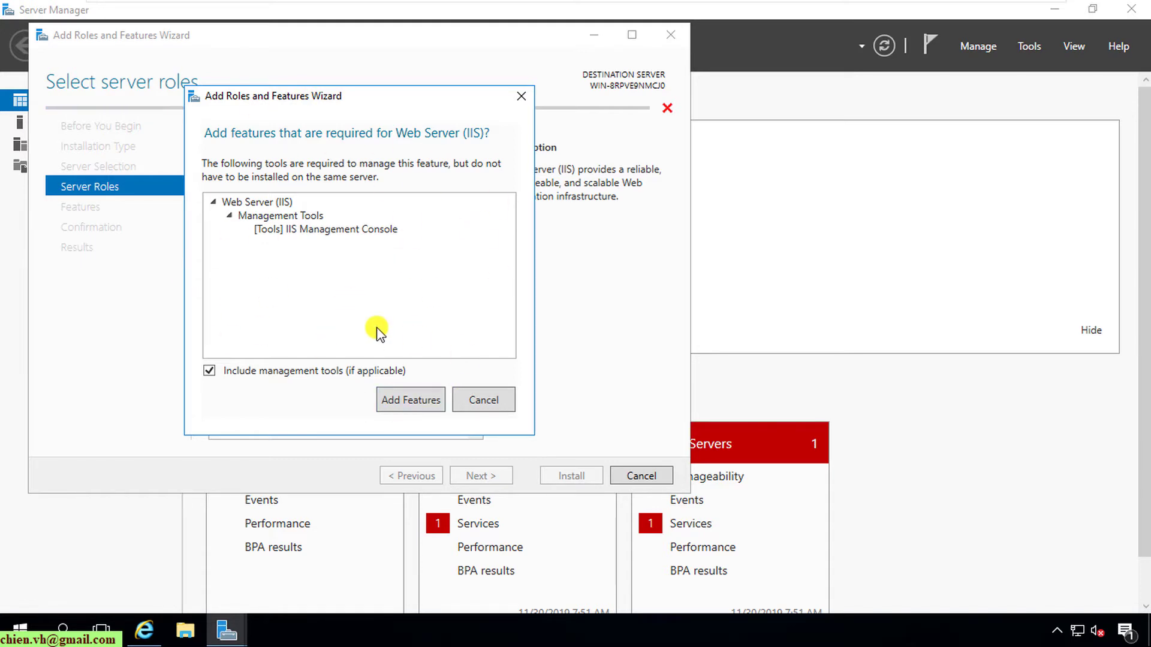
click(411, 400)
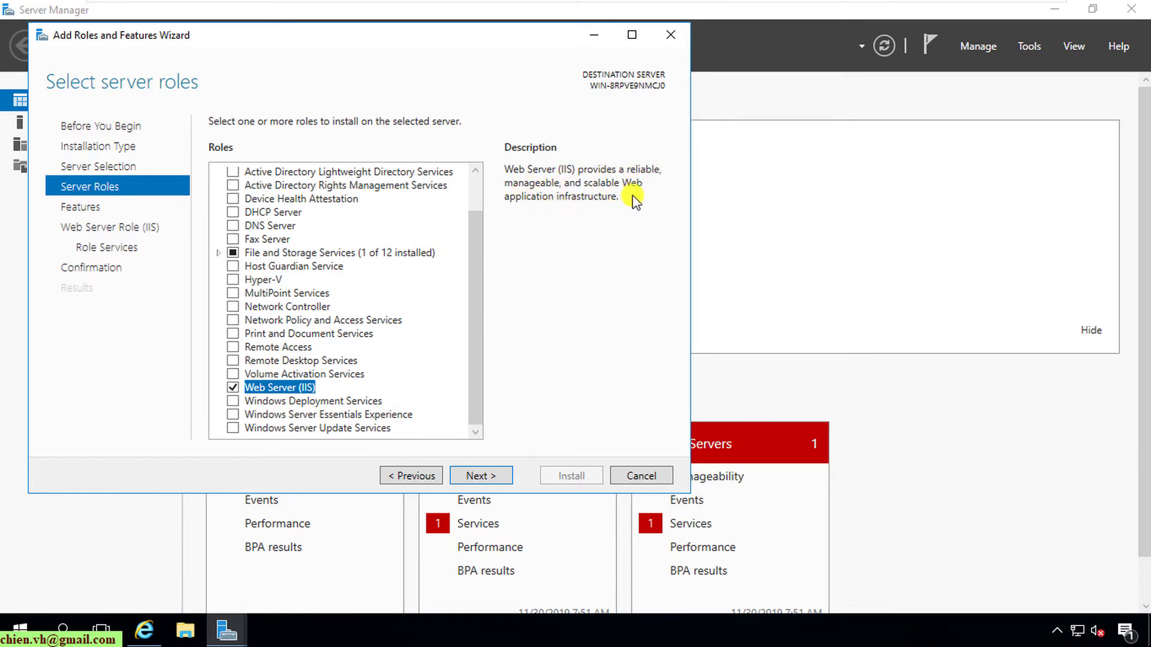
click(494, 477)
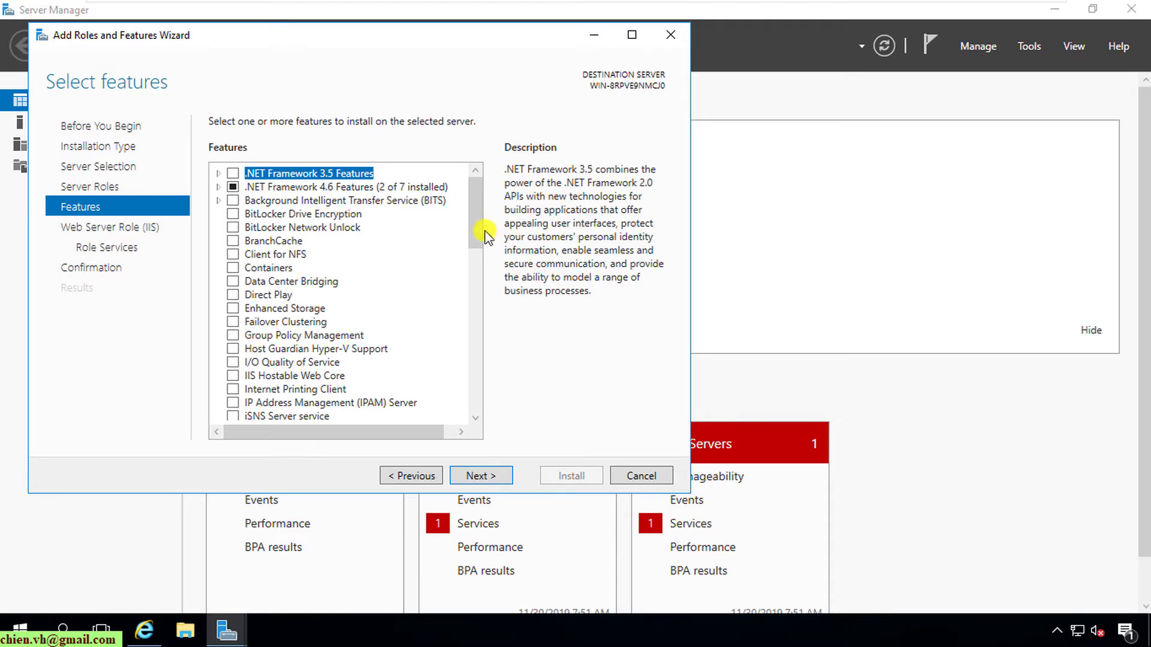
- Select .NET Framework 3.5 Features, including HTTP Activation with its required features and Non-HTTP Activation
drag(475, 256, 477, 176)
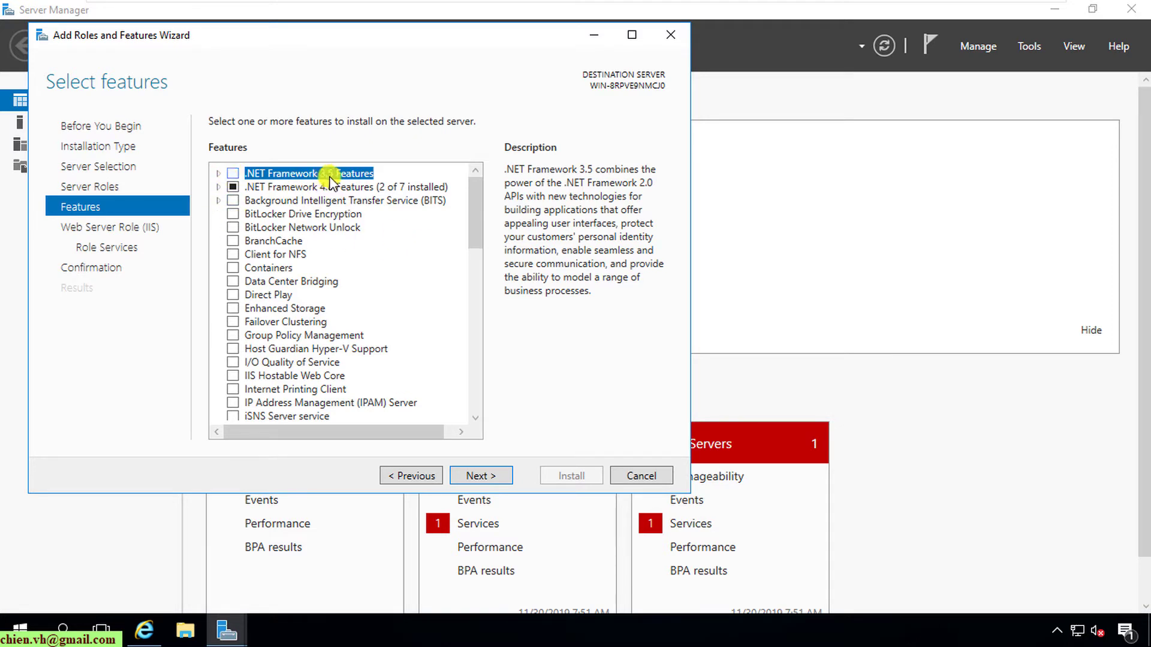
click(235, 173)
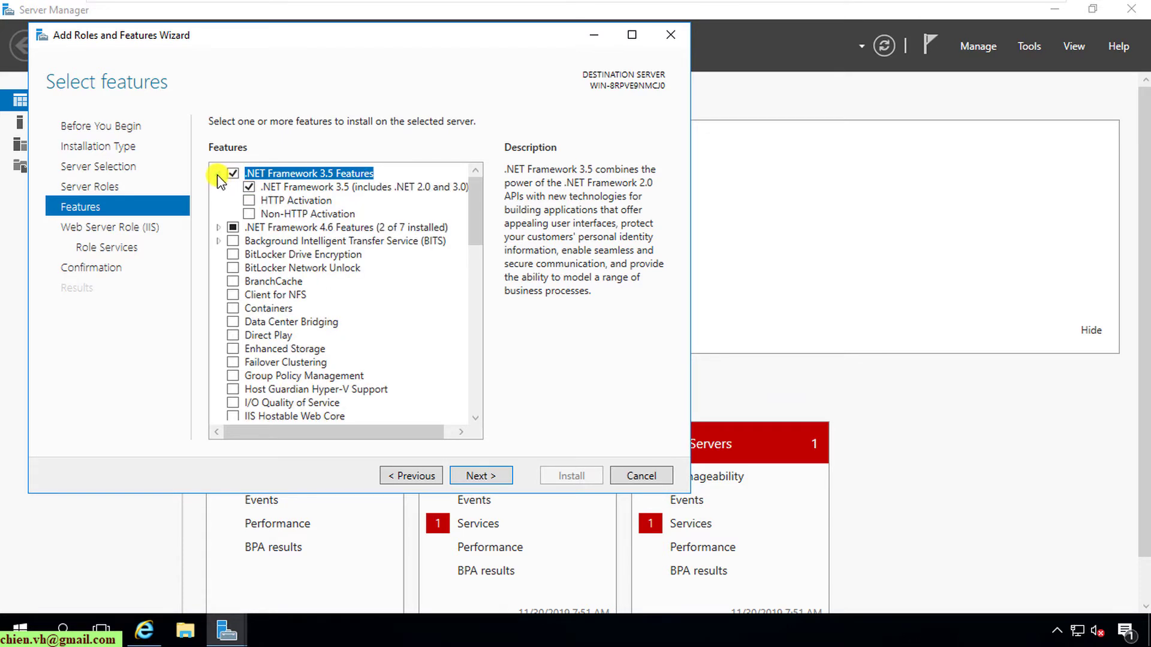
click(249, 200)
click(412, 400)
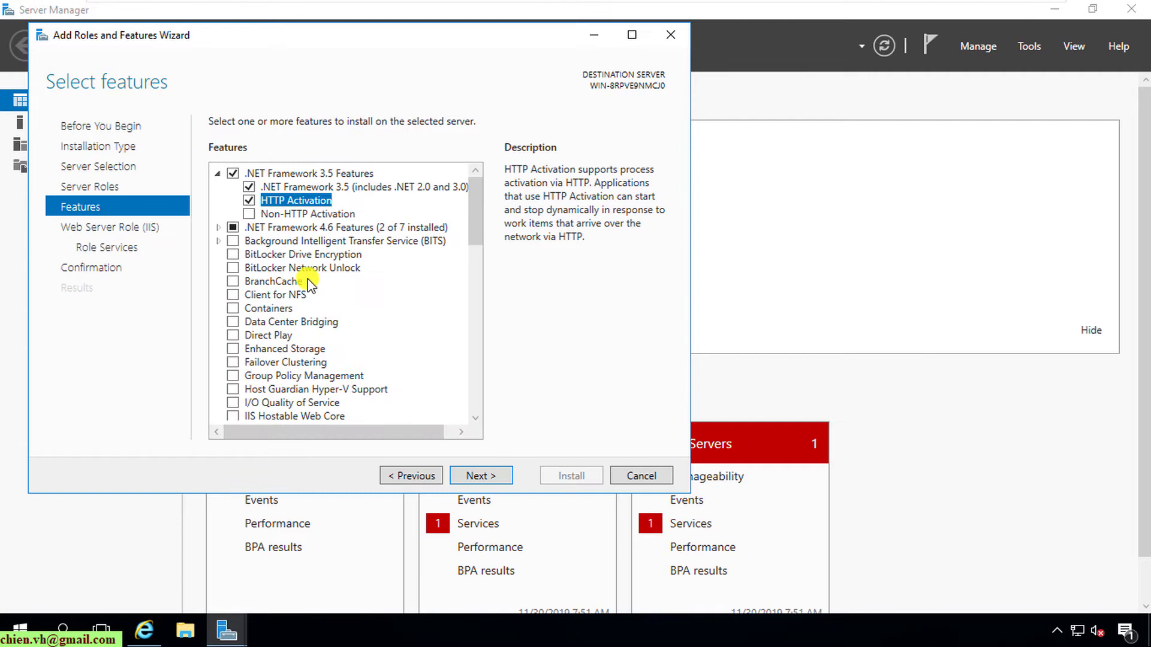
click(249, 214)
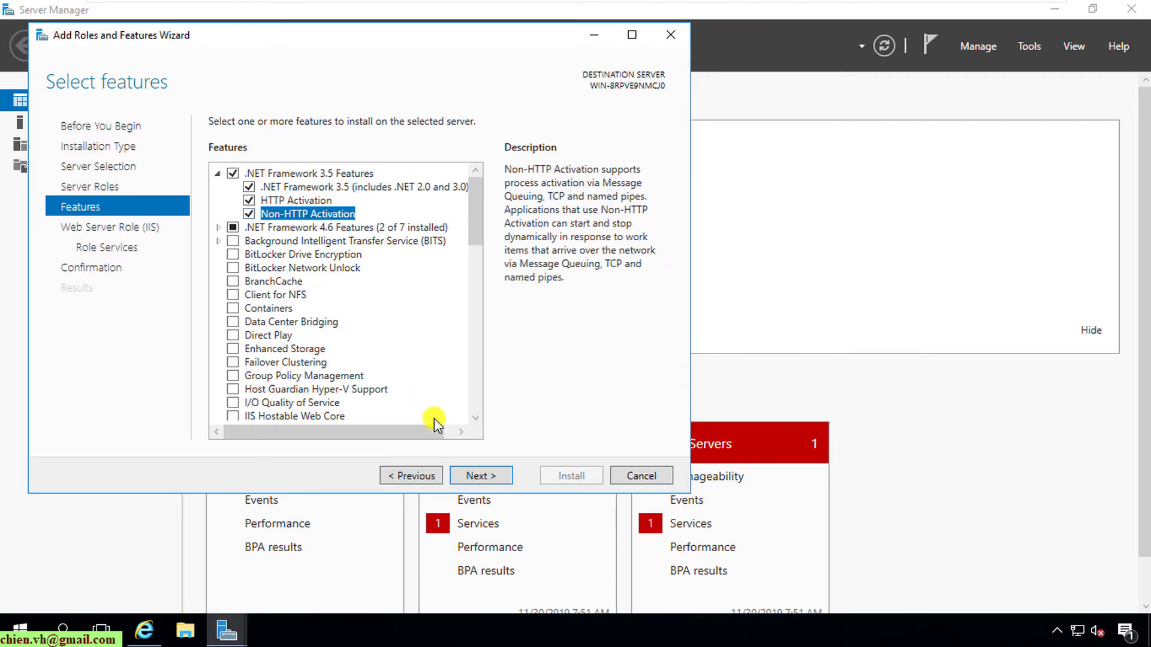
- Under .NET Framework 4.6 WCF Services, add HTTP, Message Queuing (MSMQ), Named Pipe and TCP Activation with their required features, and finish feature selection
click(219, 228)
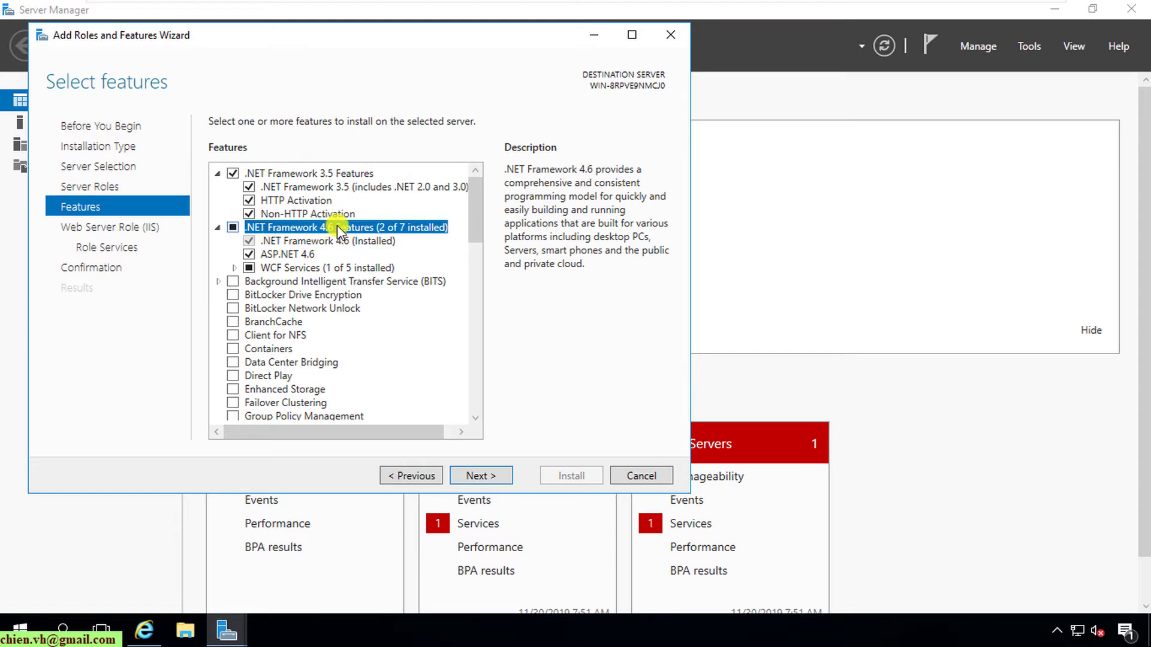
click(233, 269)
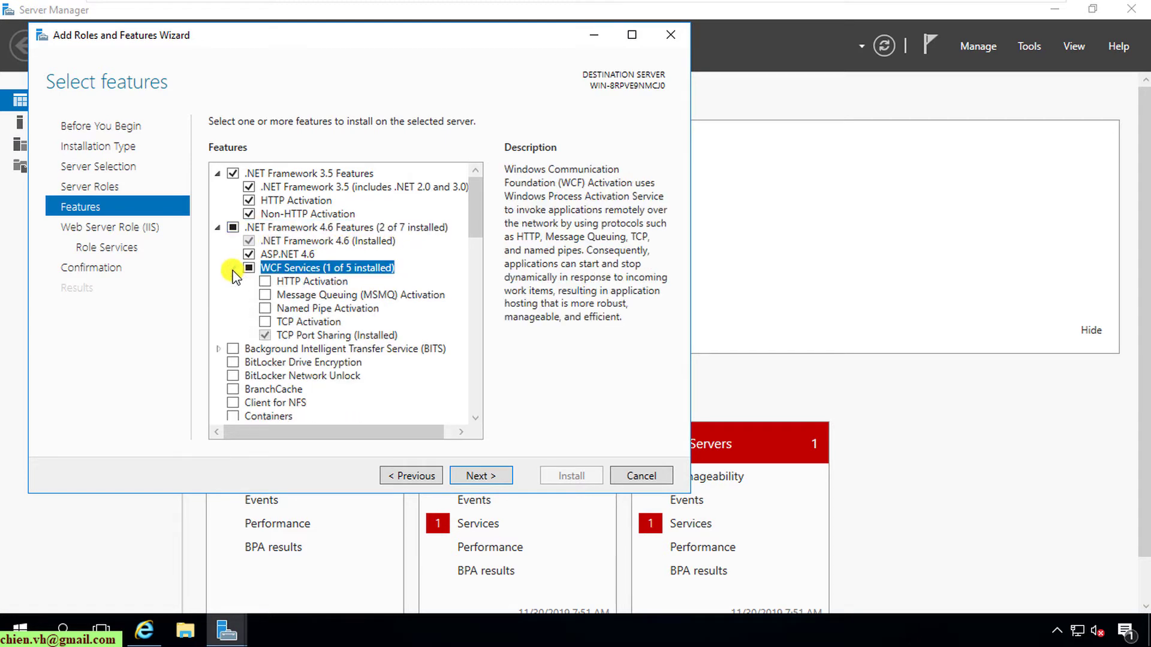
click(264, 281)
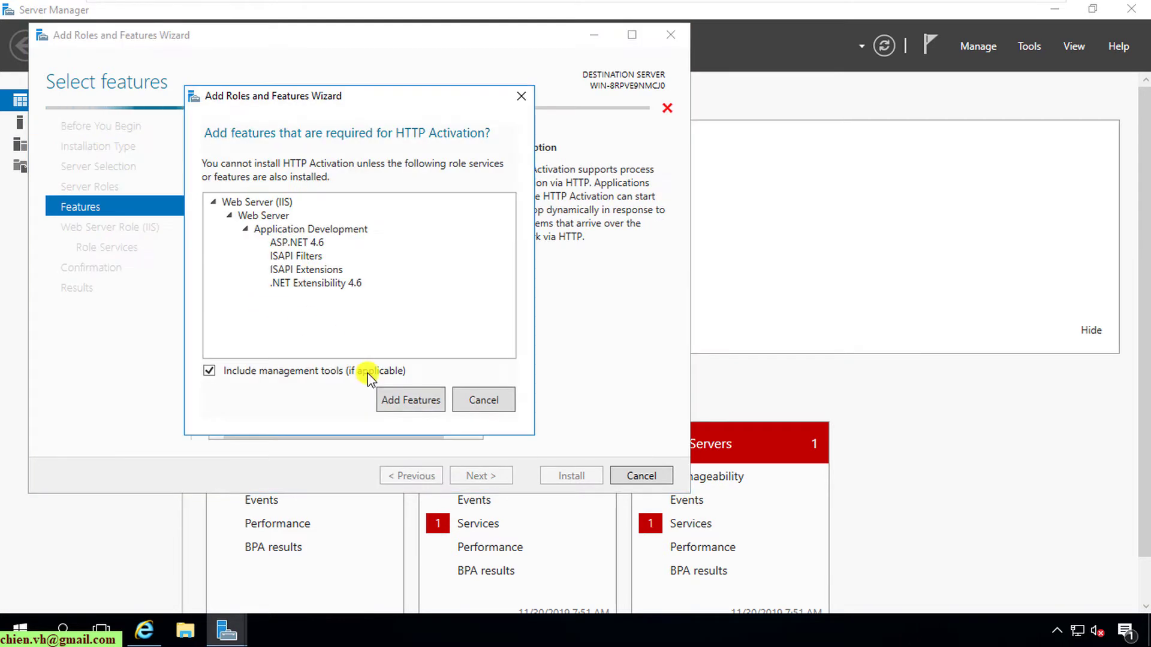
click(414, 397)
click(265, 295)
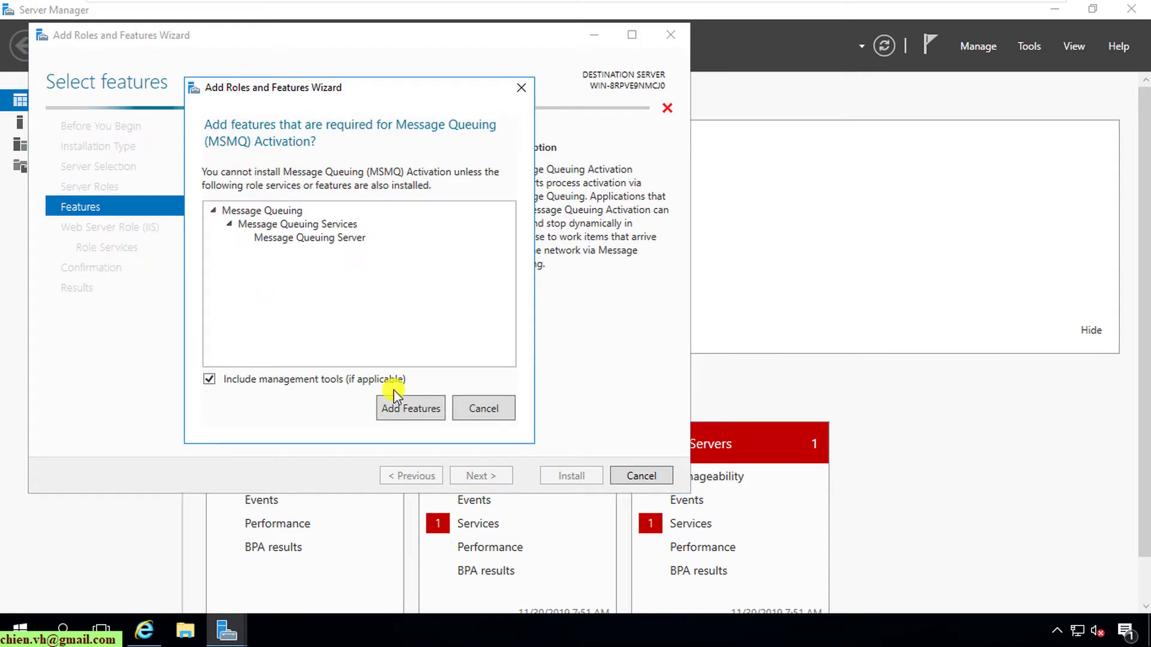
click(398, 405)
click(265, 309)
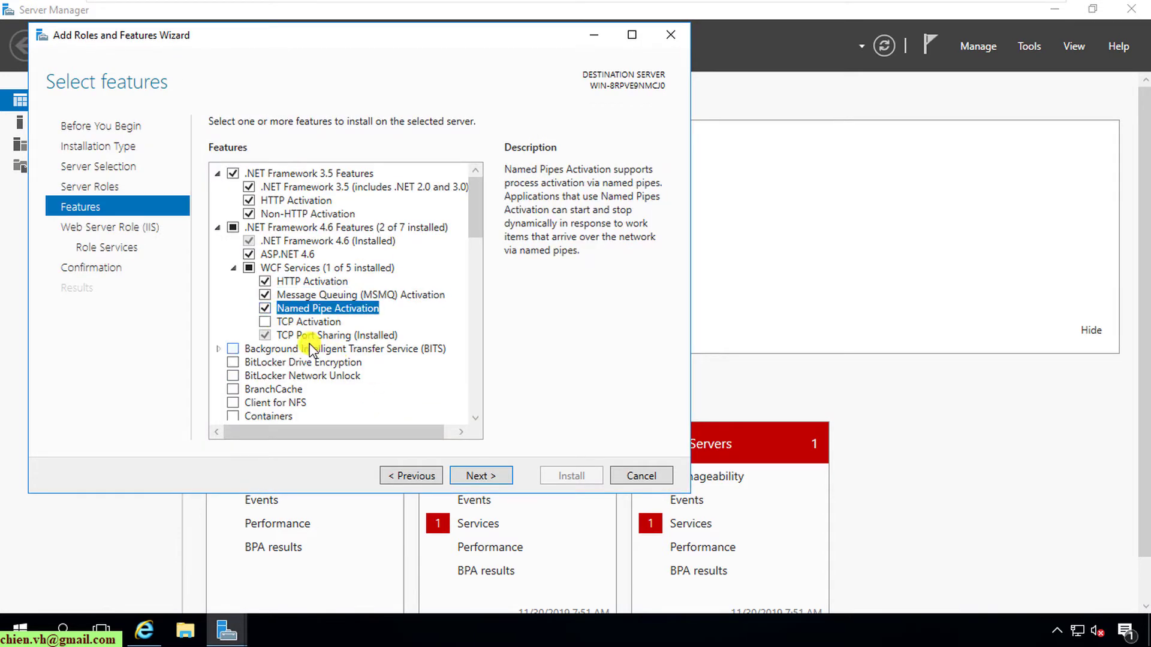
click(265, 322)
drag(473, 193, 453, 393)
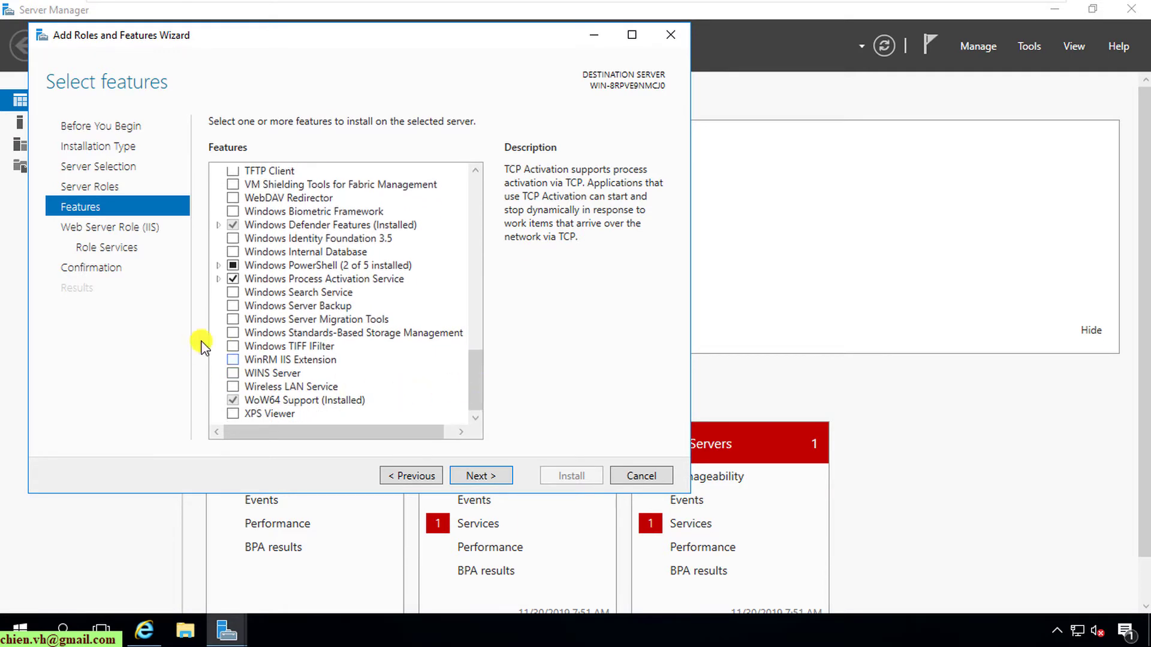
click(482, 476)
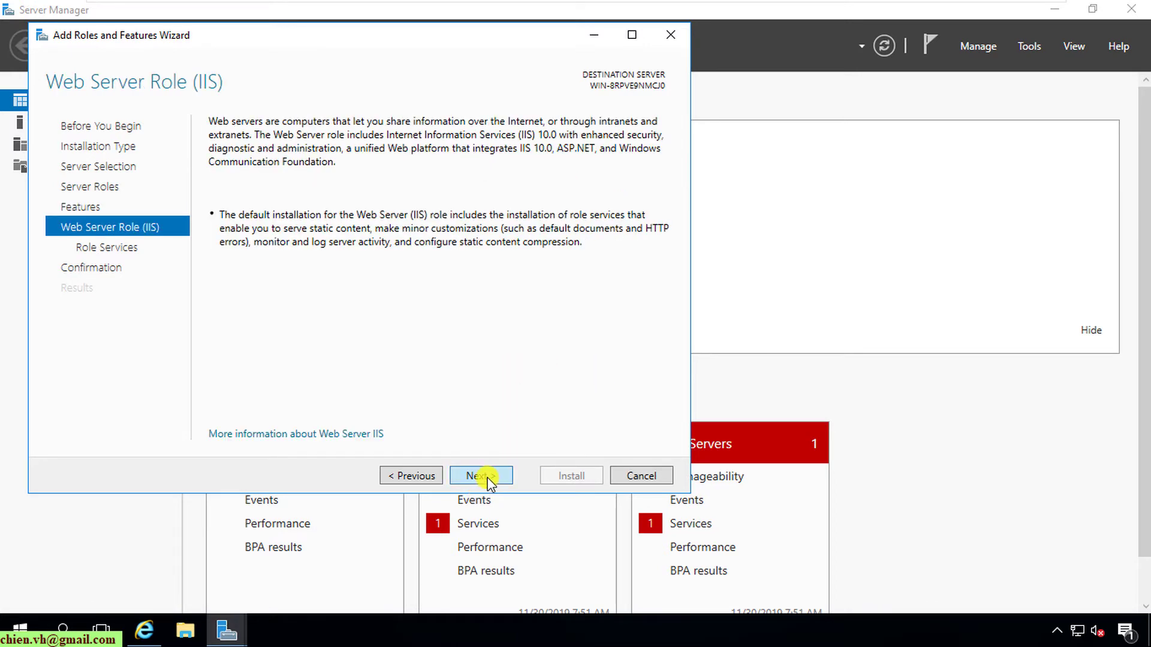
- Proceed to the Web Server role services and add HTTP Redirection and WebDAV Publishing under Common HTTP Features
click(489, 478)
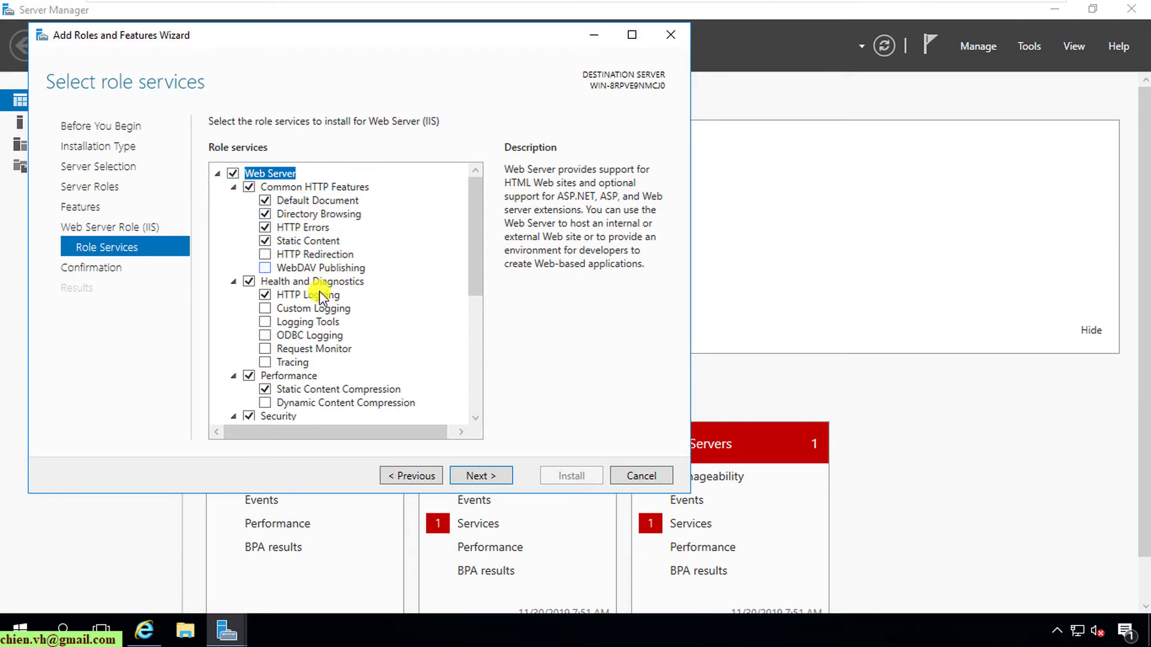
click(265, 255)
click(265, 268)
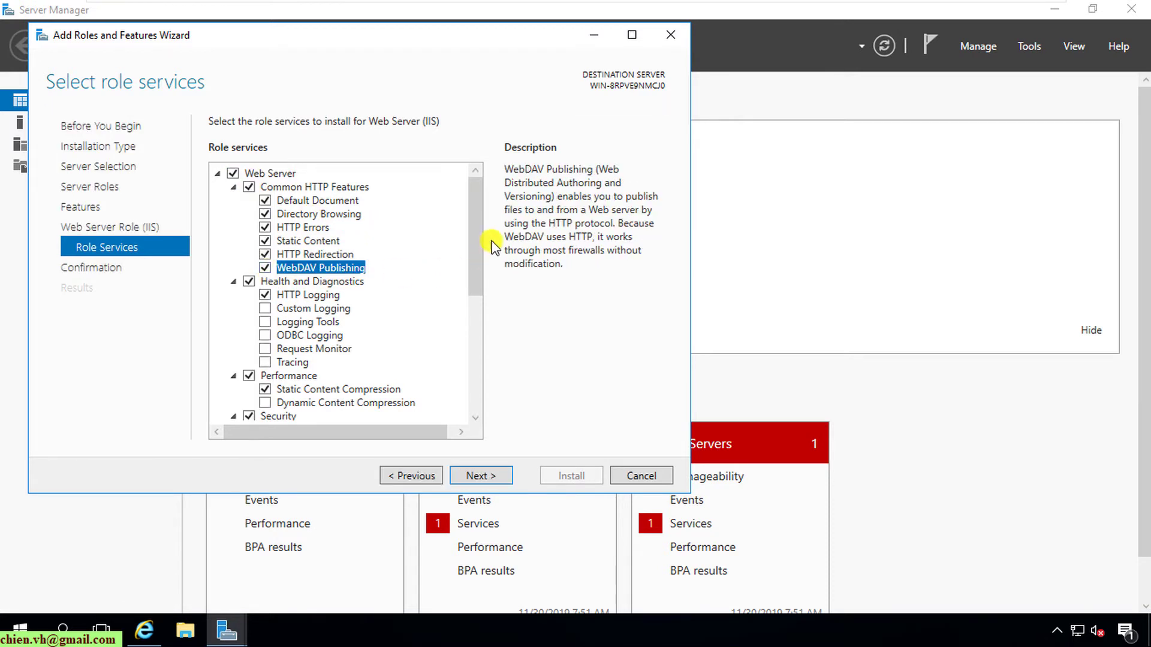
- Under Management Tools, add all four IIS 6 Management Compatibility components, IIS Management Scripts and Tools, and Management Service
drag(480, 246, 425, 402)
click(249, 387)
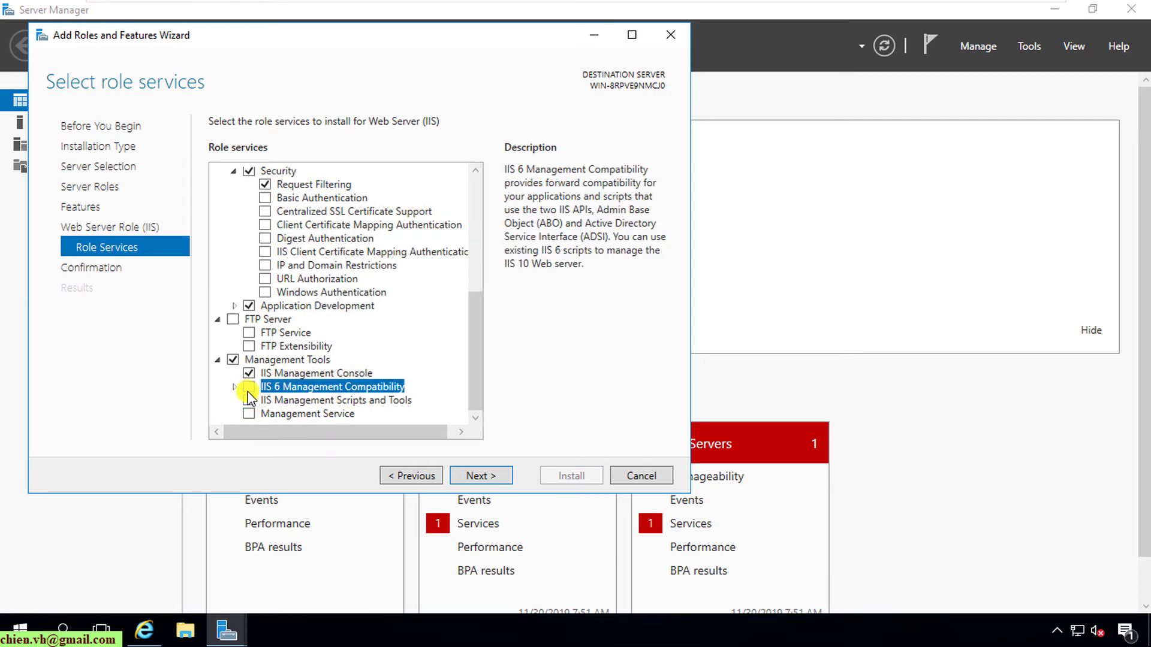
click(234, 387)
click(265, 411)
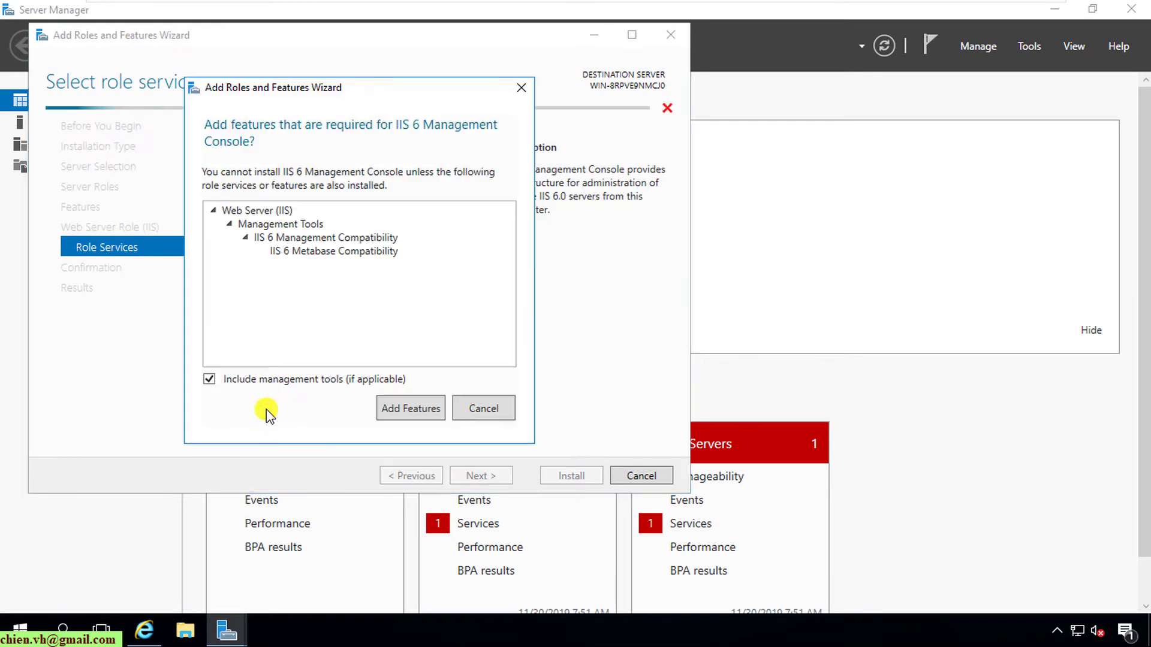
click(412, 397)
scroll(353, 369, down, 2)
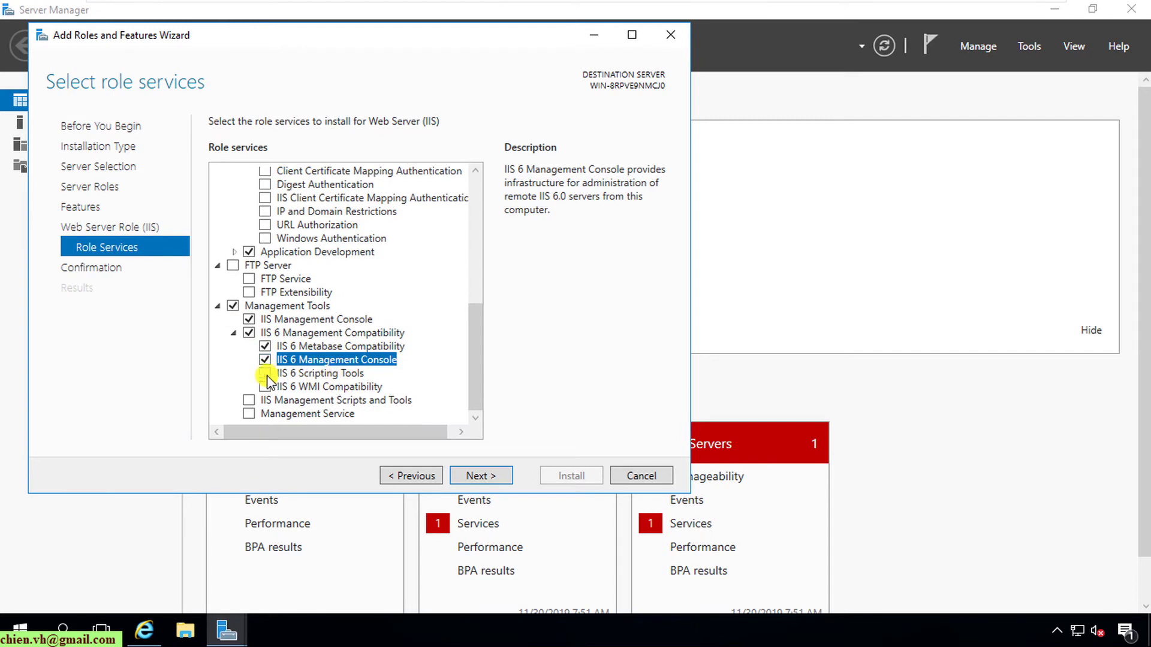
click(265, 382)
click(405, 404)
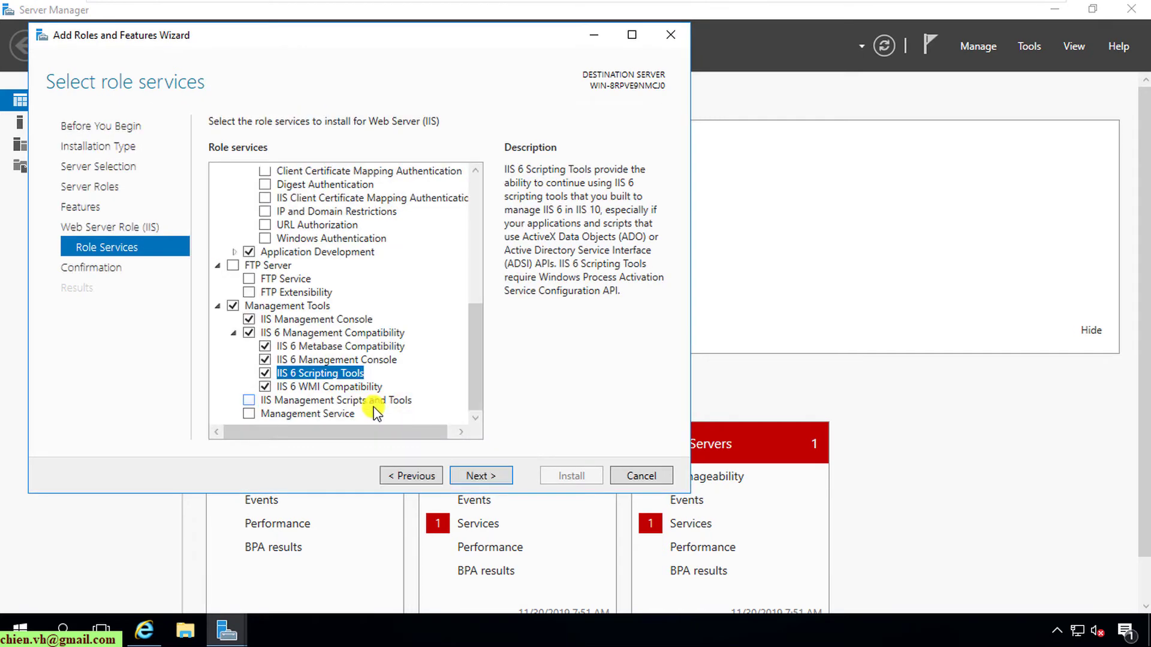
click(248, 400)
click(249, 413)
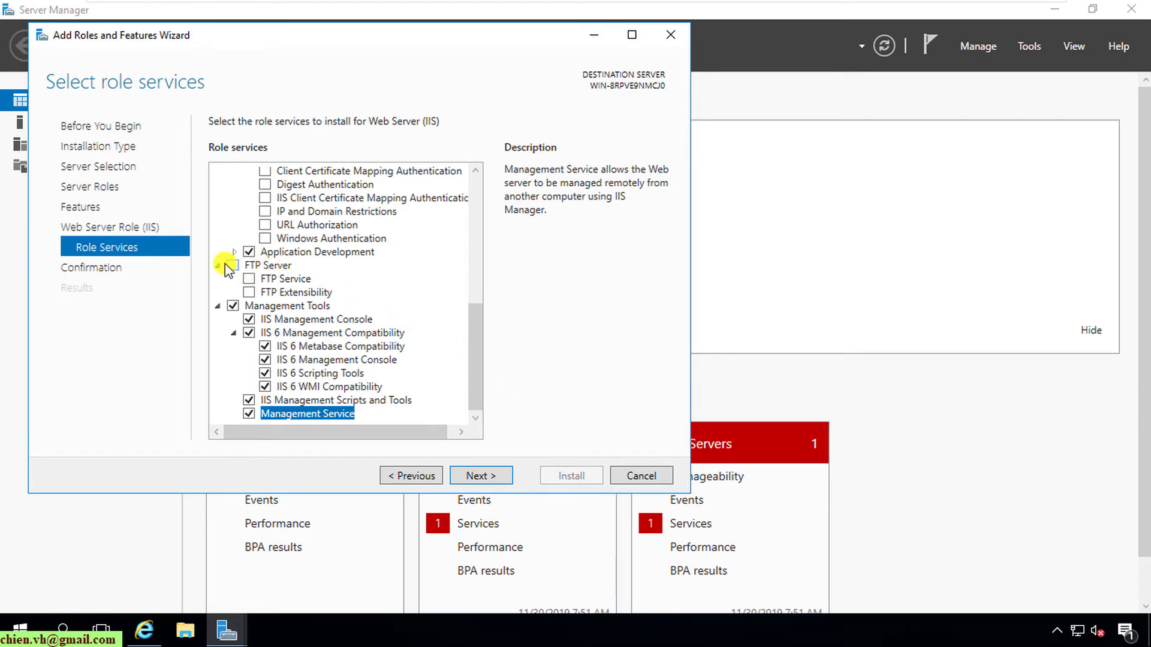
- Add the Dynamic Content Compression role service under Performance and Basic Authentication under Security
drag(477, 376, 479, 308)
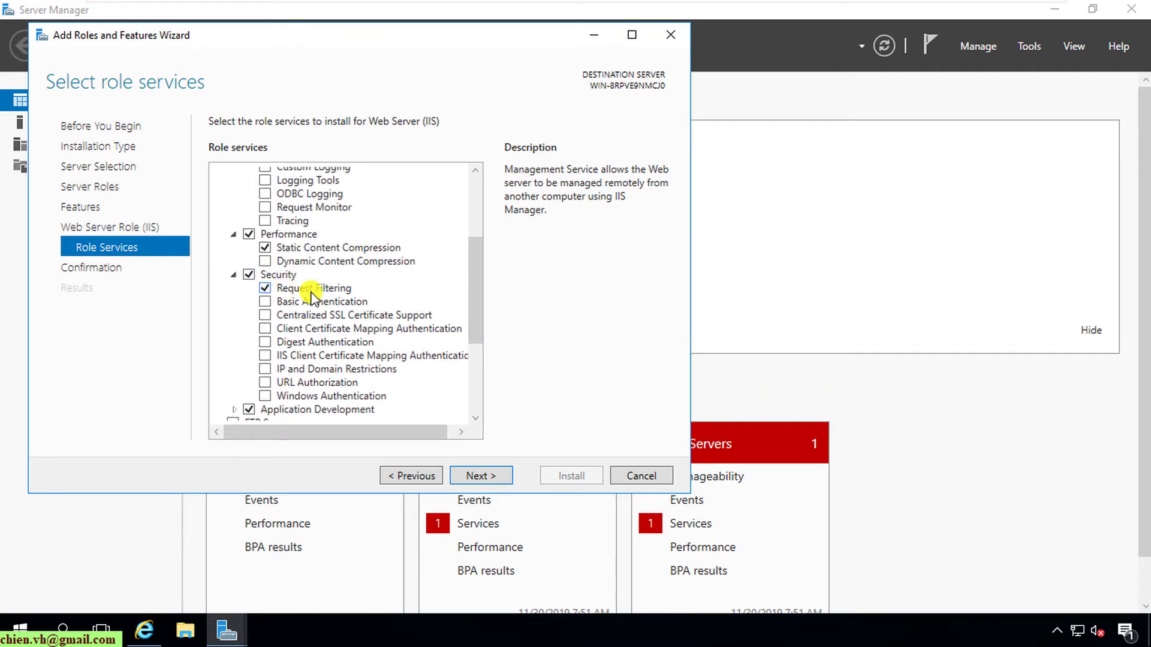
drag(472, 323, 478, 244)
scroll(285, 371, down, 1)
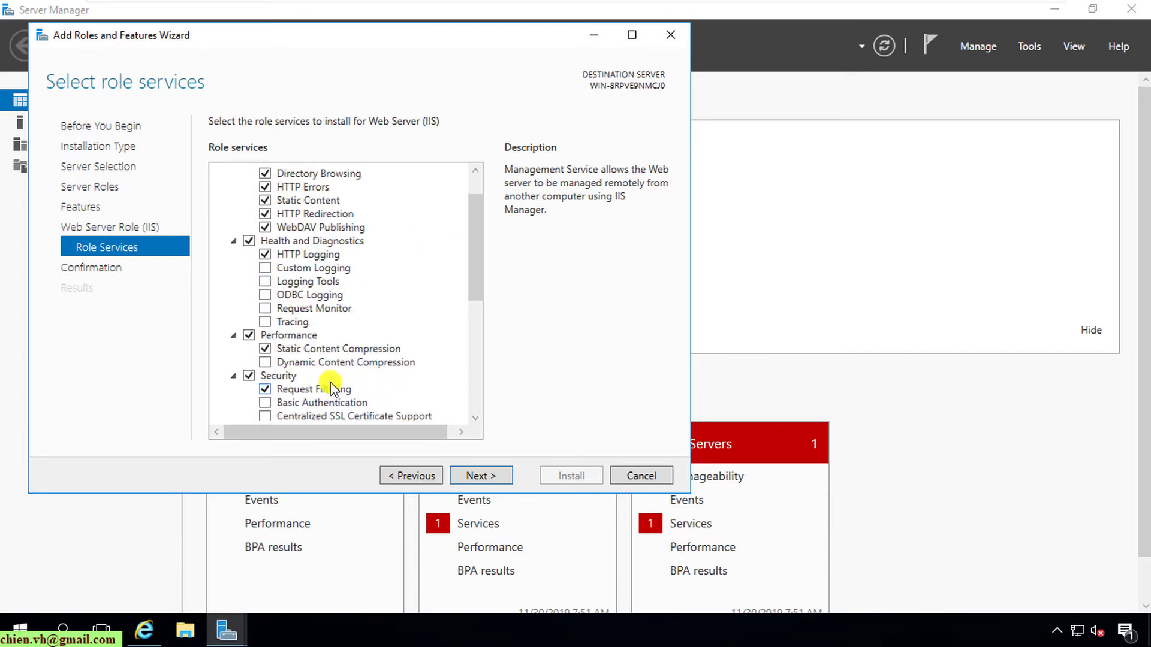
click(265, 365)
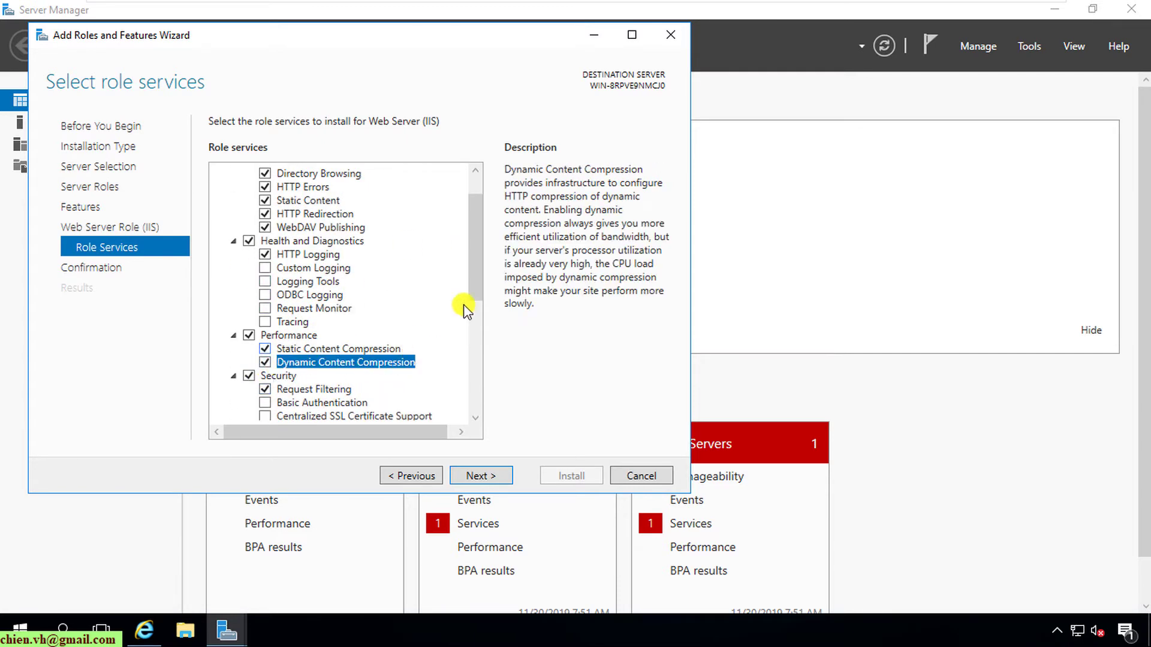
scroll(476, 303, down, 2)
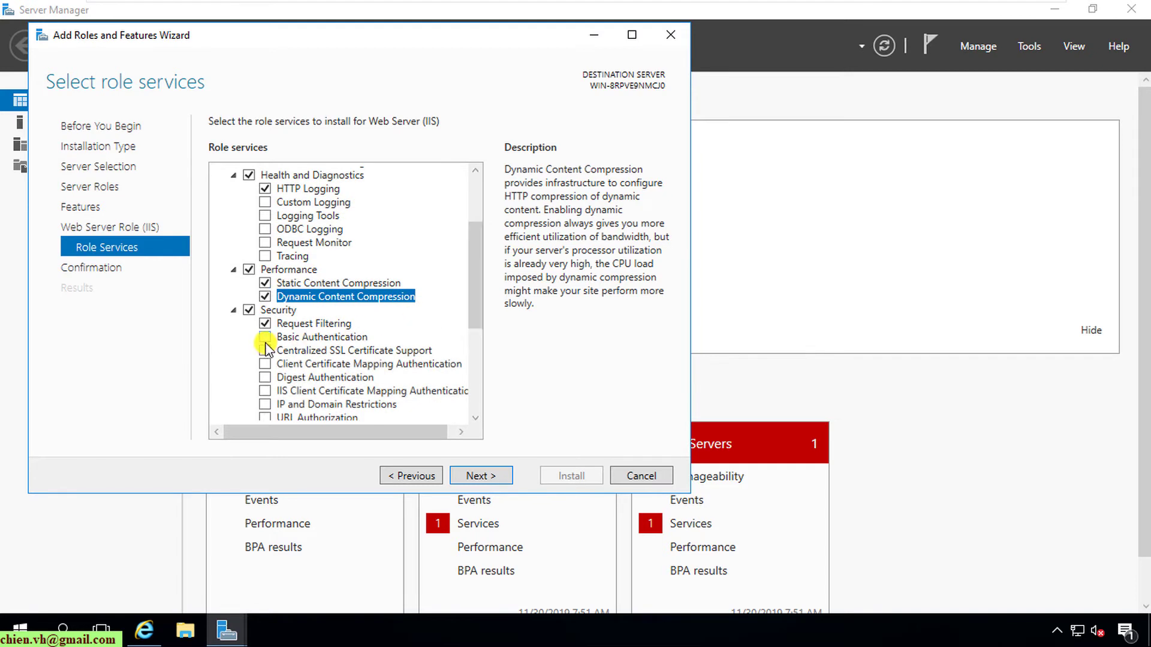
click(265, 338)
- Under Application Development, add Application Initialization, ASP, ASP.NET 3.5, CGI, Server Side Includes and WebSocket Protocol
drag(473, 279, 471, 314)
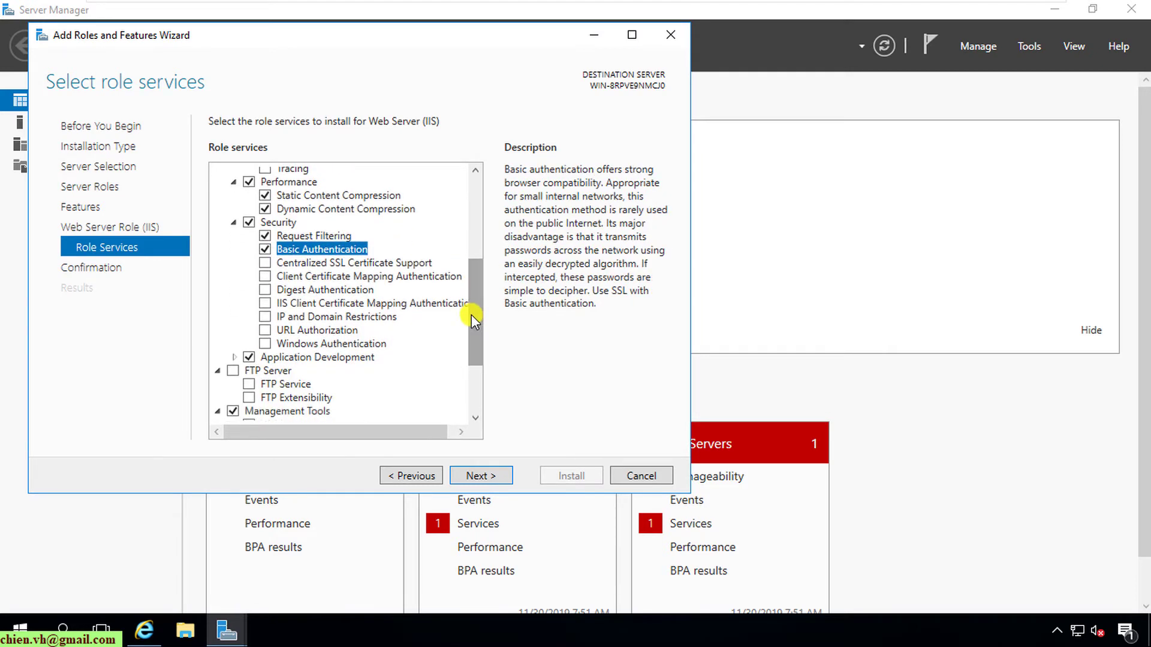
scroll(336, 288, down, 1)
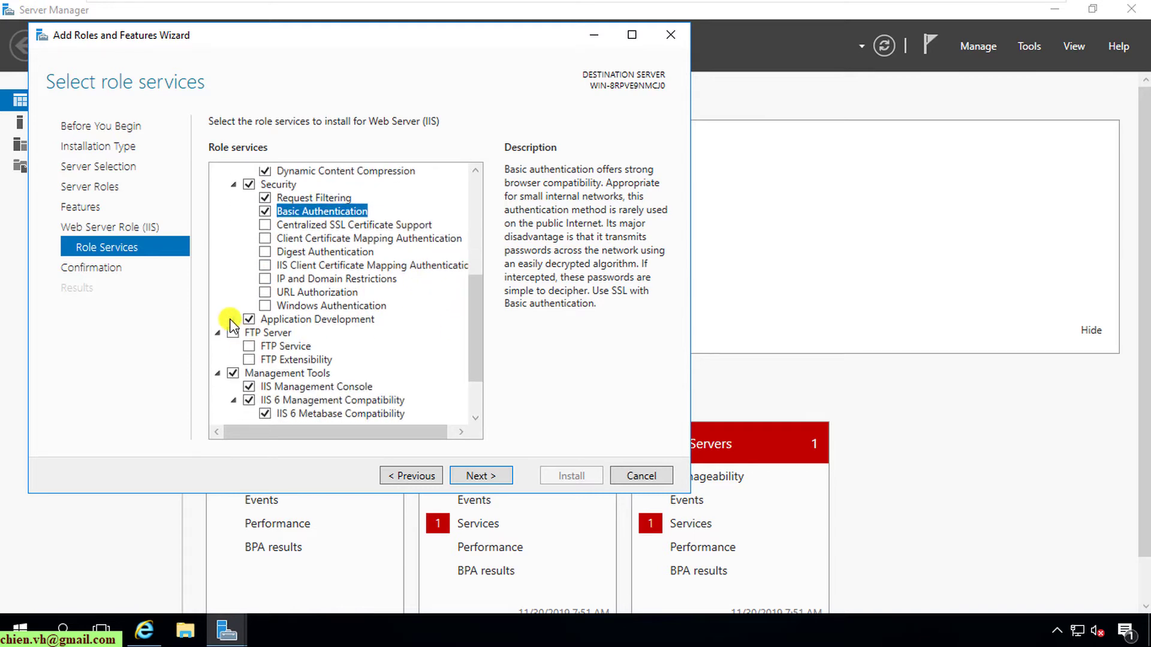
click(236, 320)
scroll(433, 353, down, 1)
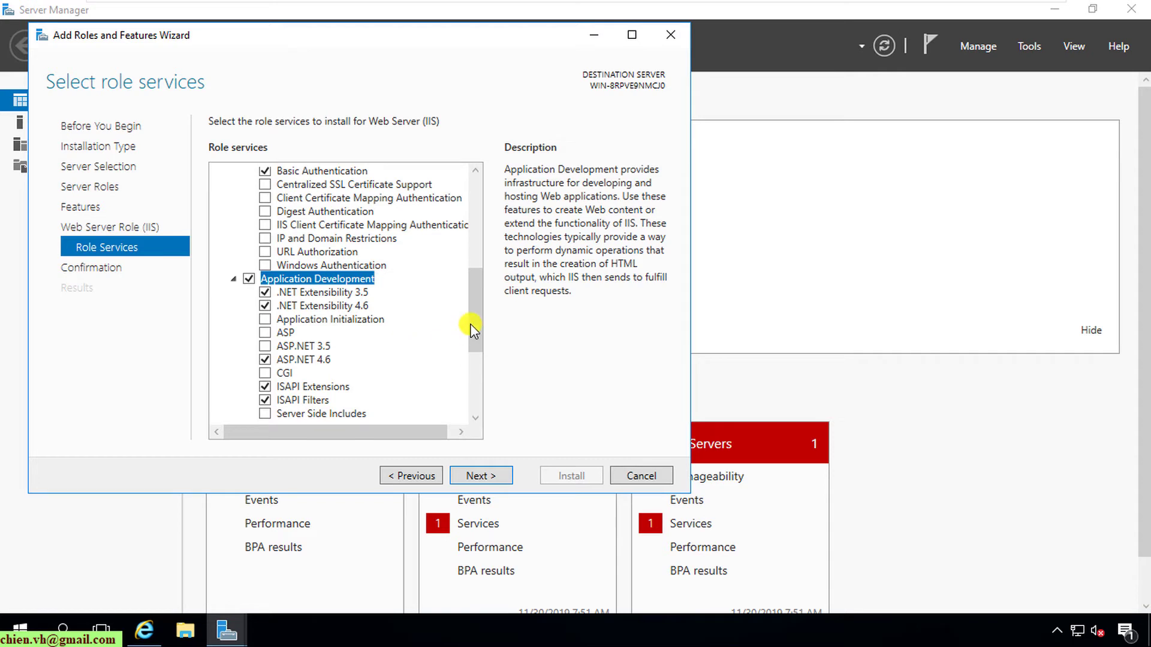
scroll(474, 330, down, 1)
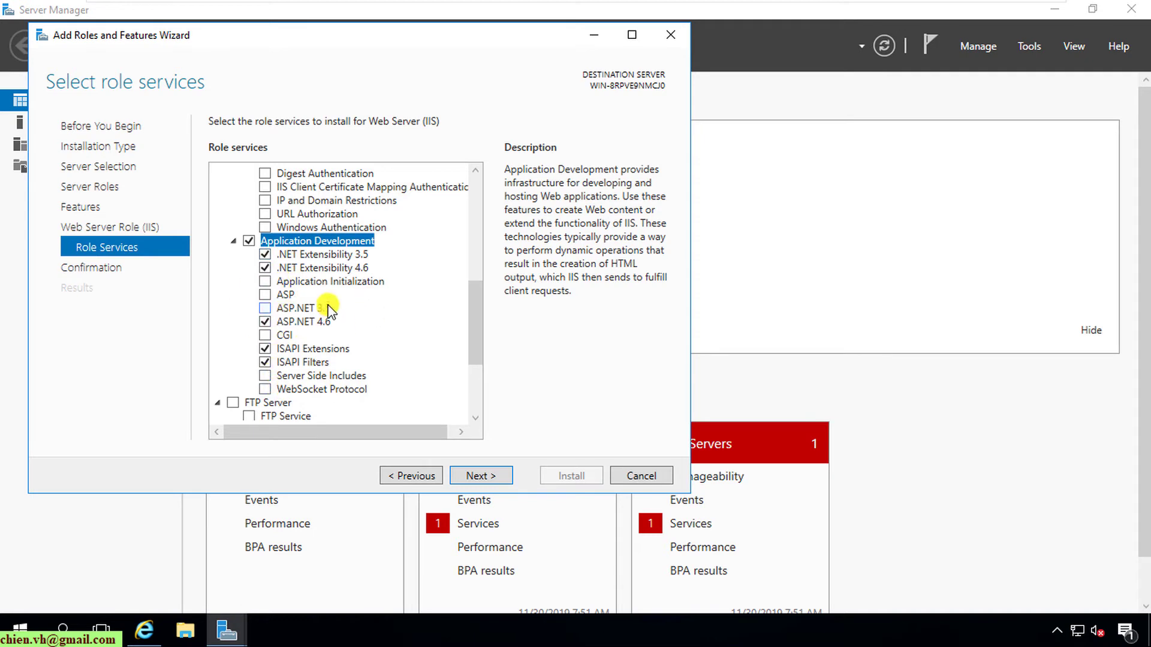
click(264, 282)
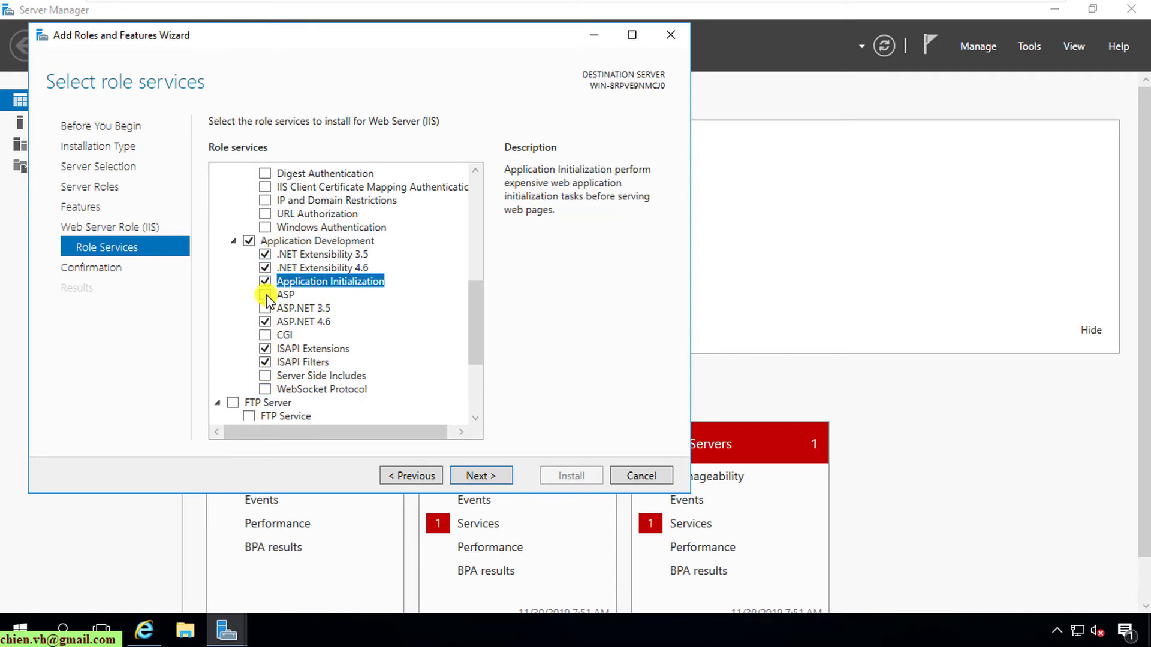
click(265, 294)
click(265, 308)
click(265, 335)
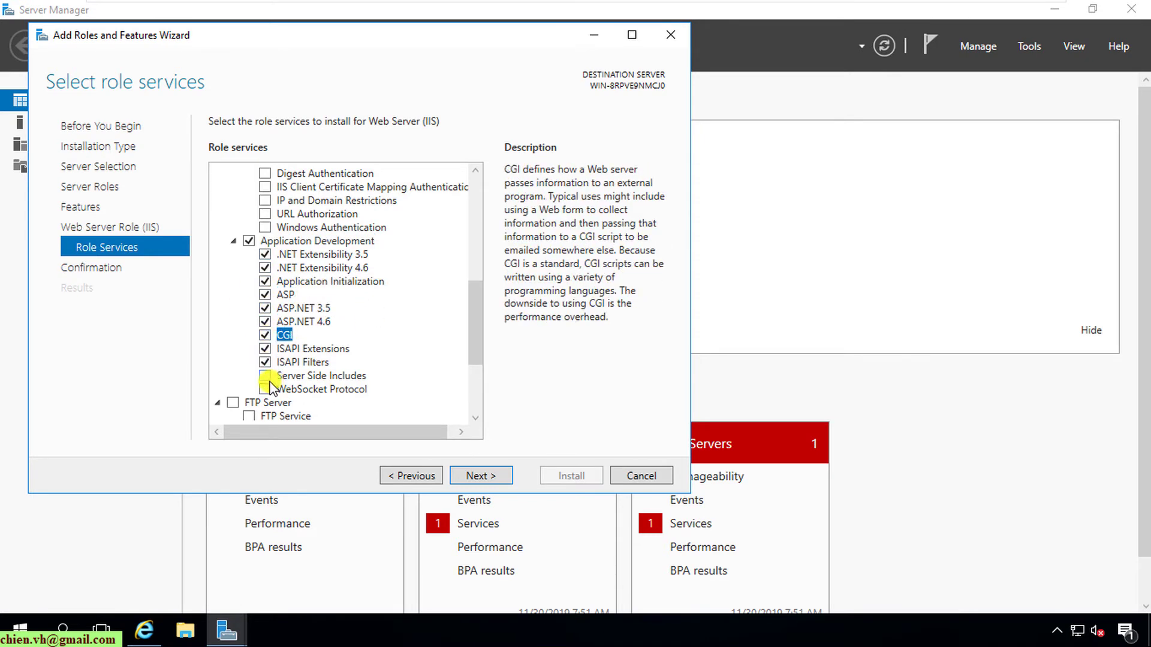
click(265, 375)
click(265, 389)
- Add Windows Authentication and URL Authorization to the Security role services
drag(470, 352, 487, 305)
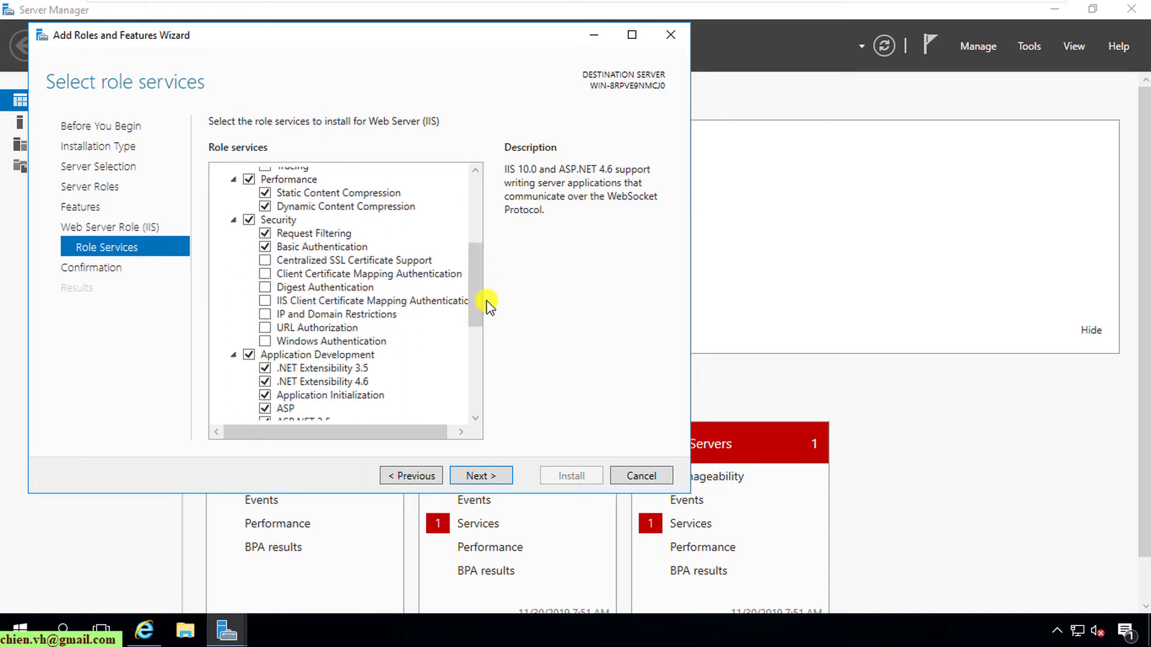
click(299, 341)
click(265, 326)
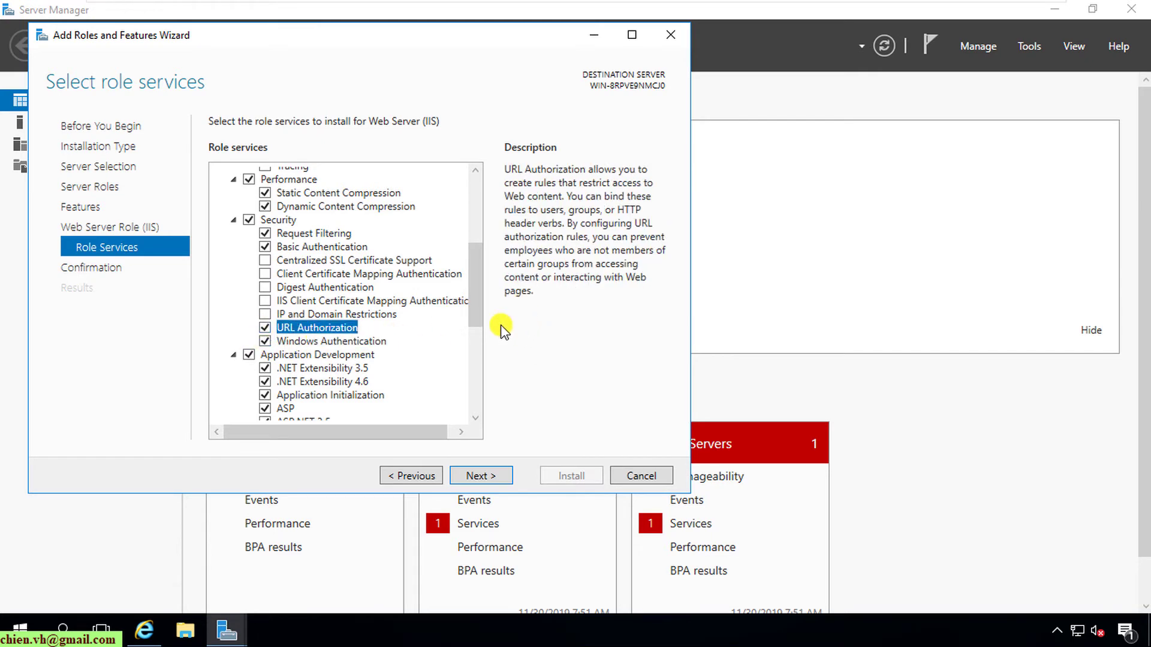
- Install the selected roles and features without automatic restart, and close the wizard and Server Manager
click(491, 478)
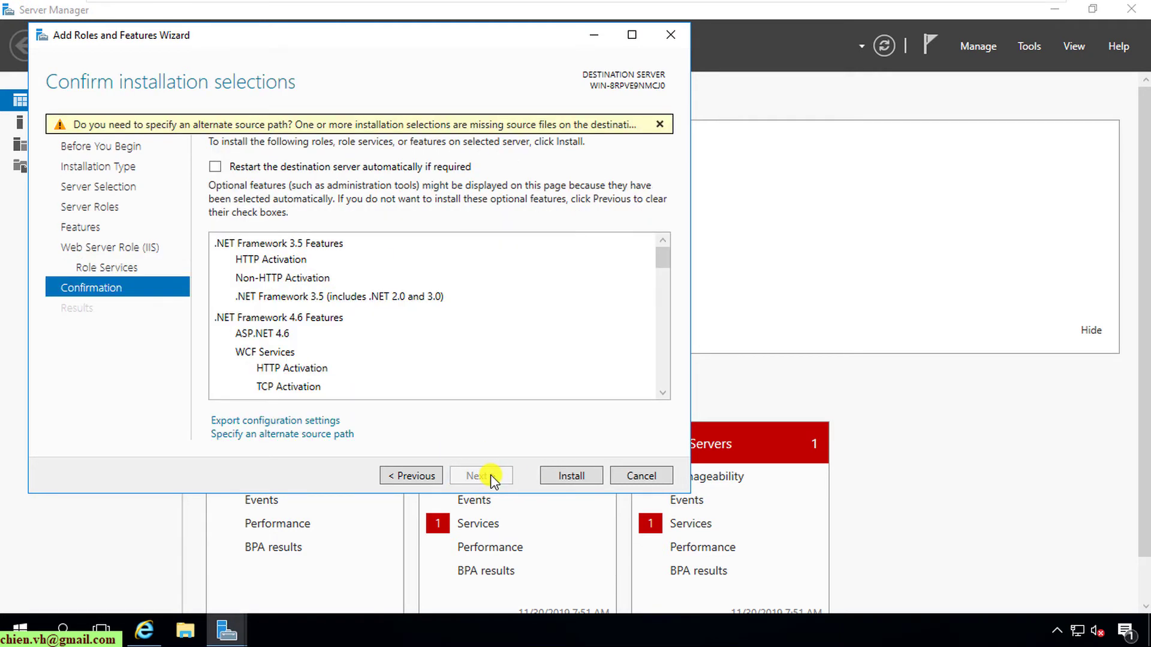
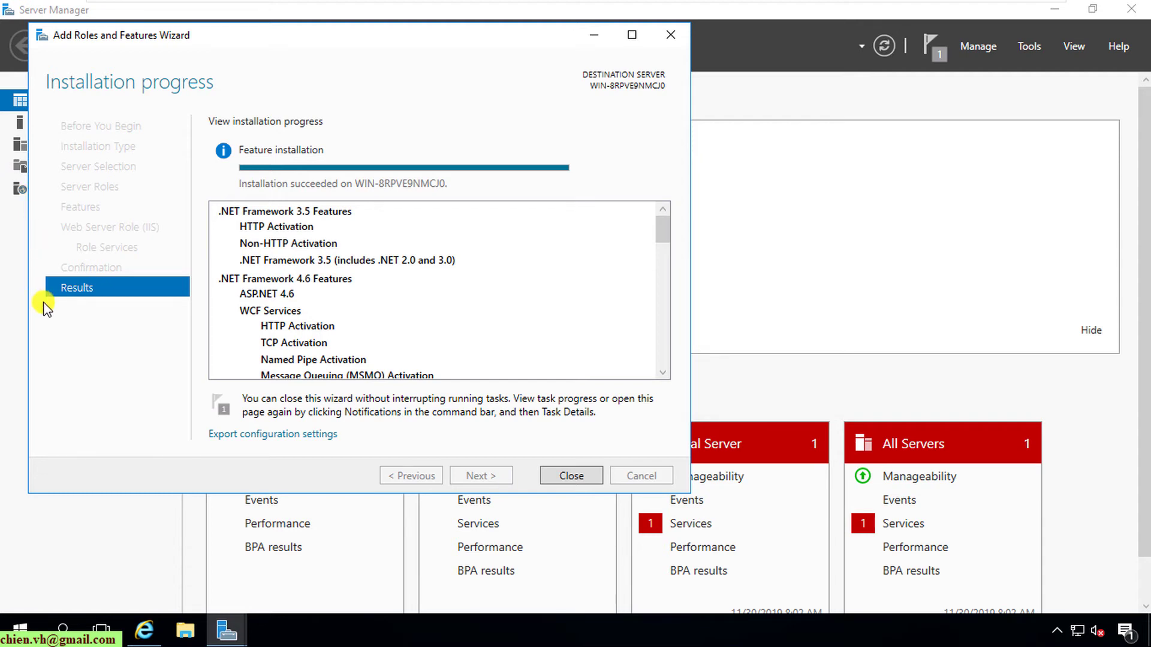
click(581, 475)
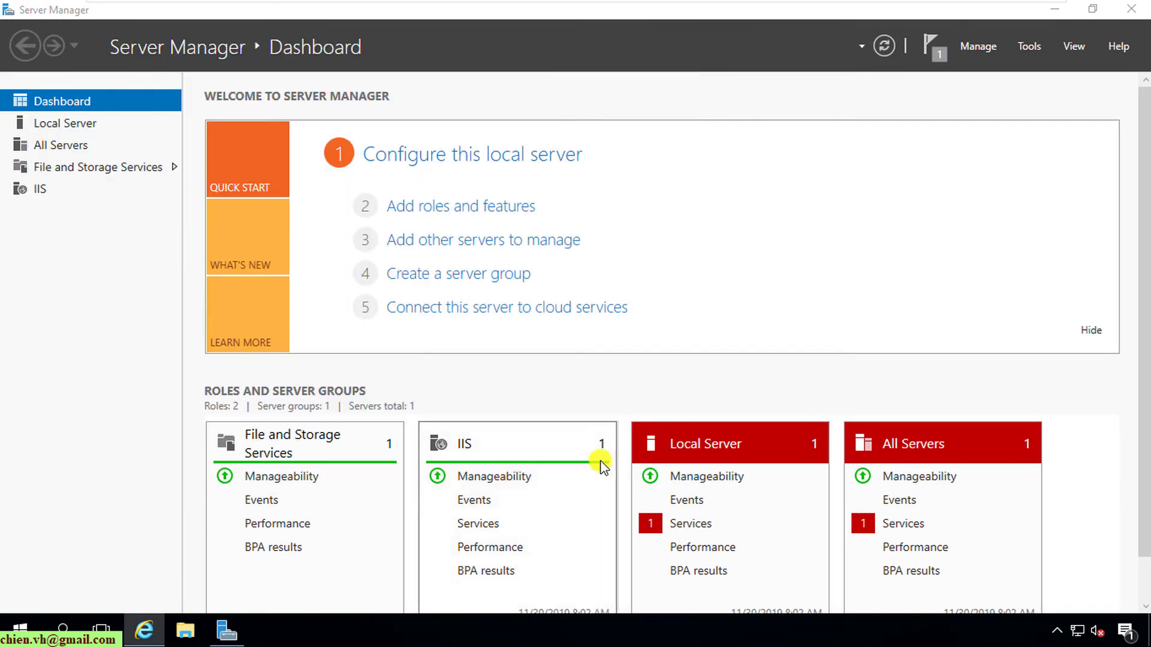
click(1142, 9)
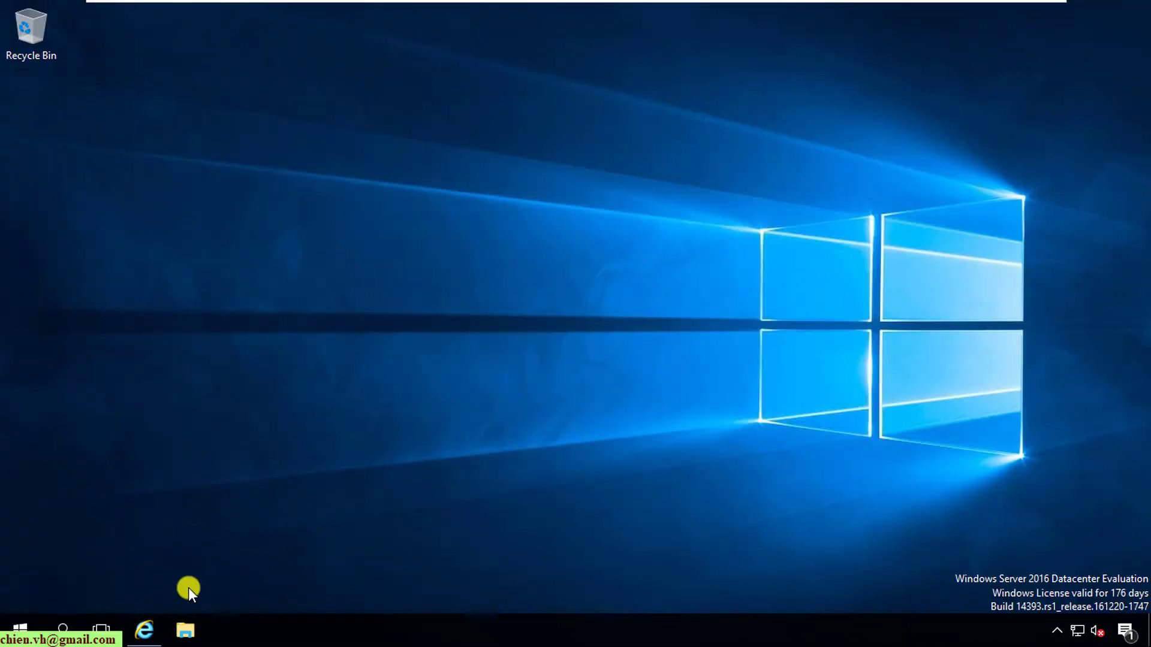
- Switch to Internet Explorer and load localhost in a new tab to test the web server
click(144, 629)
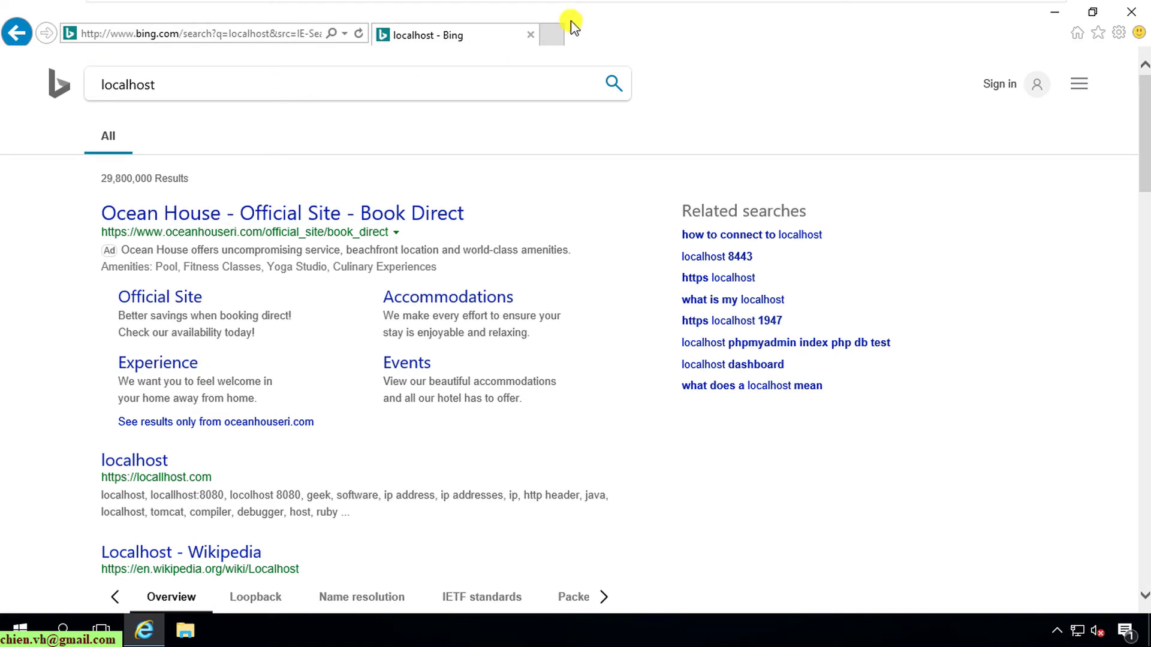
click(551, 34)
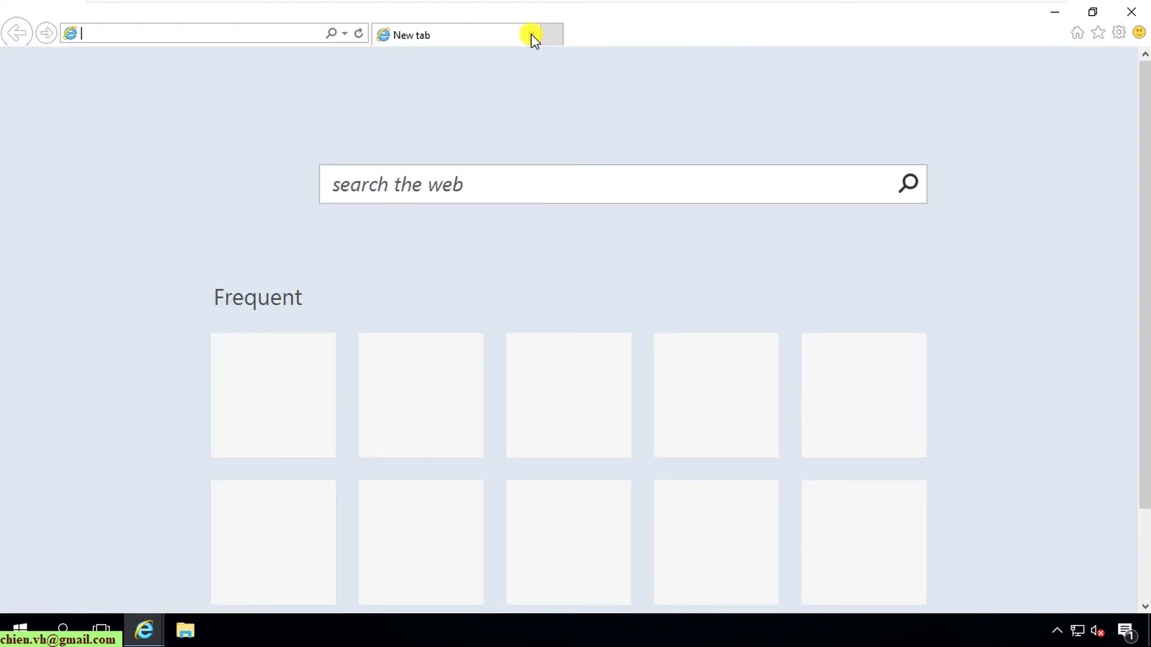
text(lochoa)
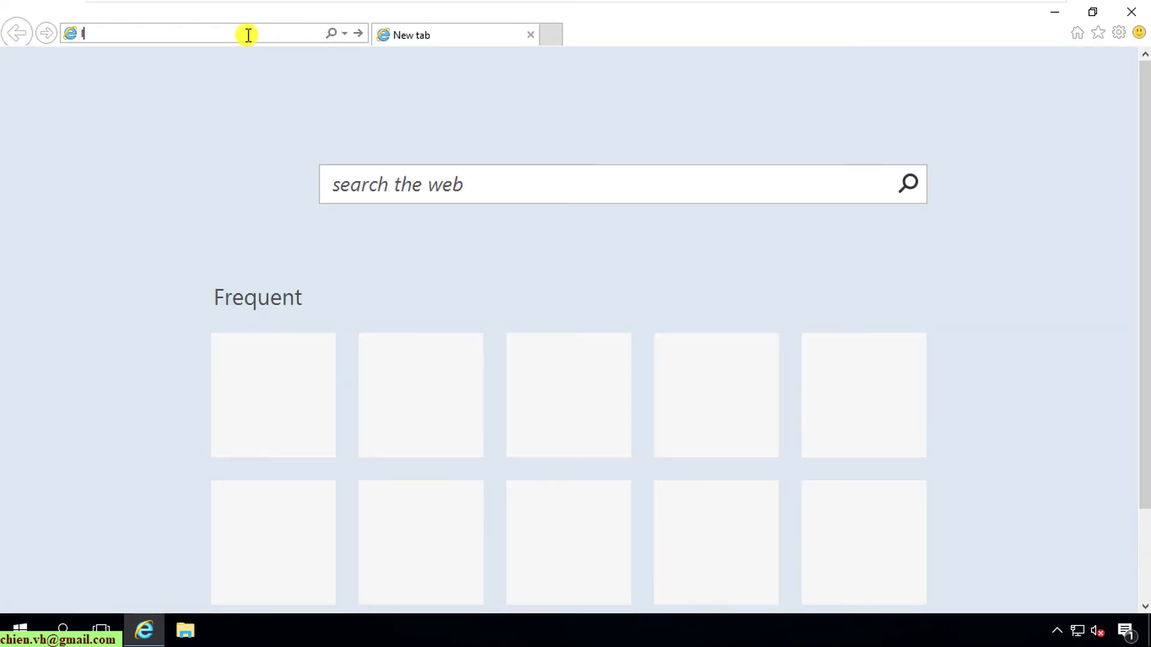
key(BackSpace)
key(BackSpace)
key(BackSpace)
text(alhost)
key(Return)
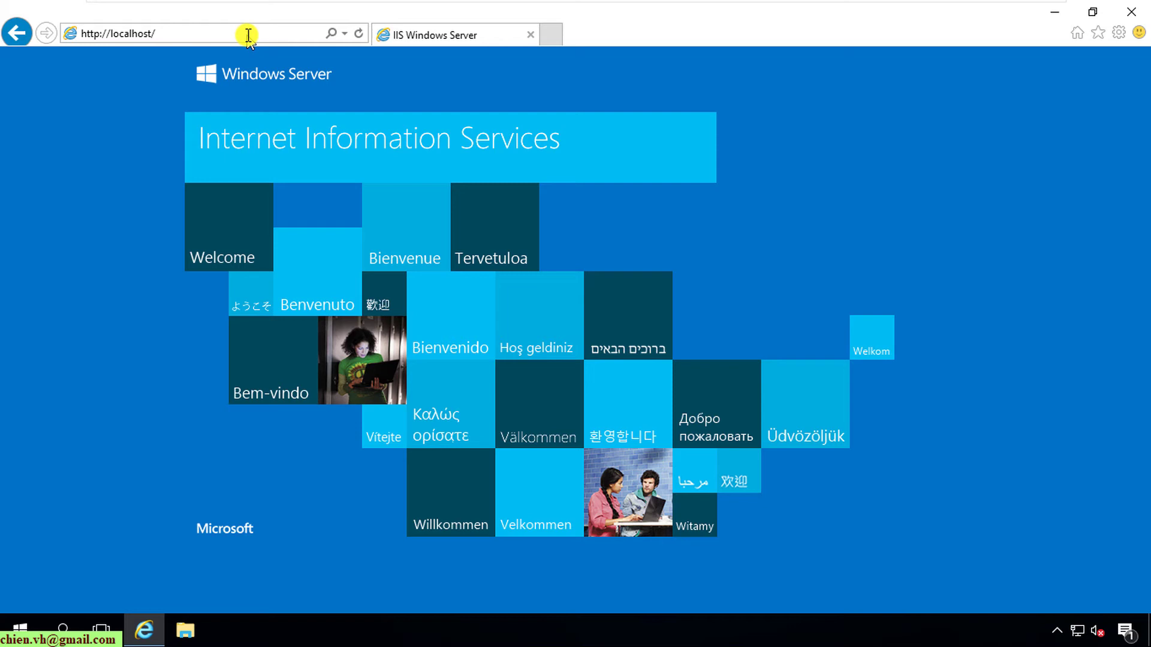
- Minimize the browser and open the C:\inetpub\wwwroot folder in a maximized File Explorer window
click(1058, 16)
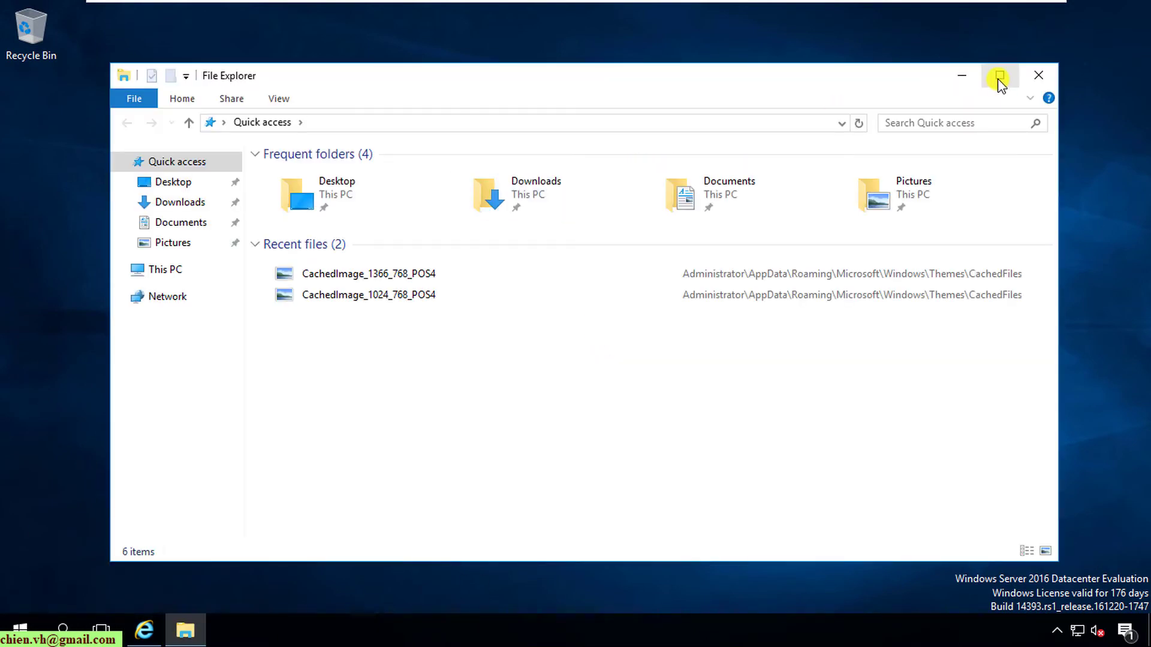
click(999, 74)
click(57, 201)
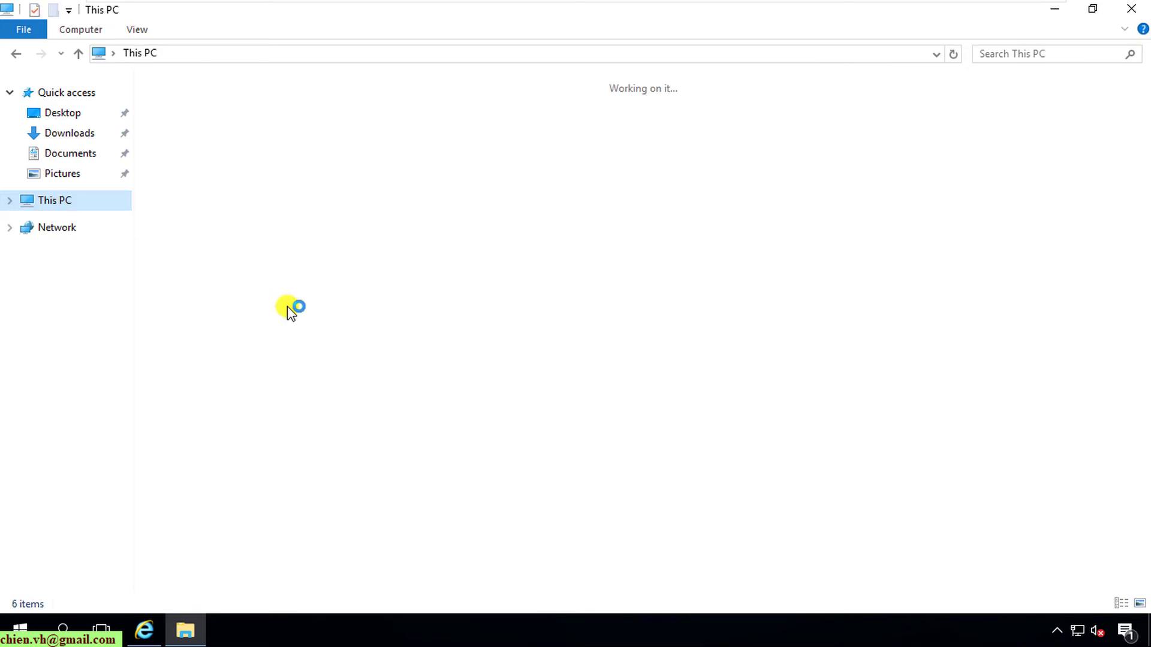
click(250, 277)
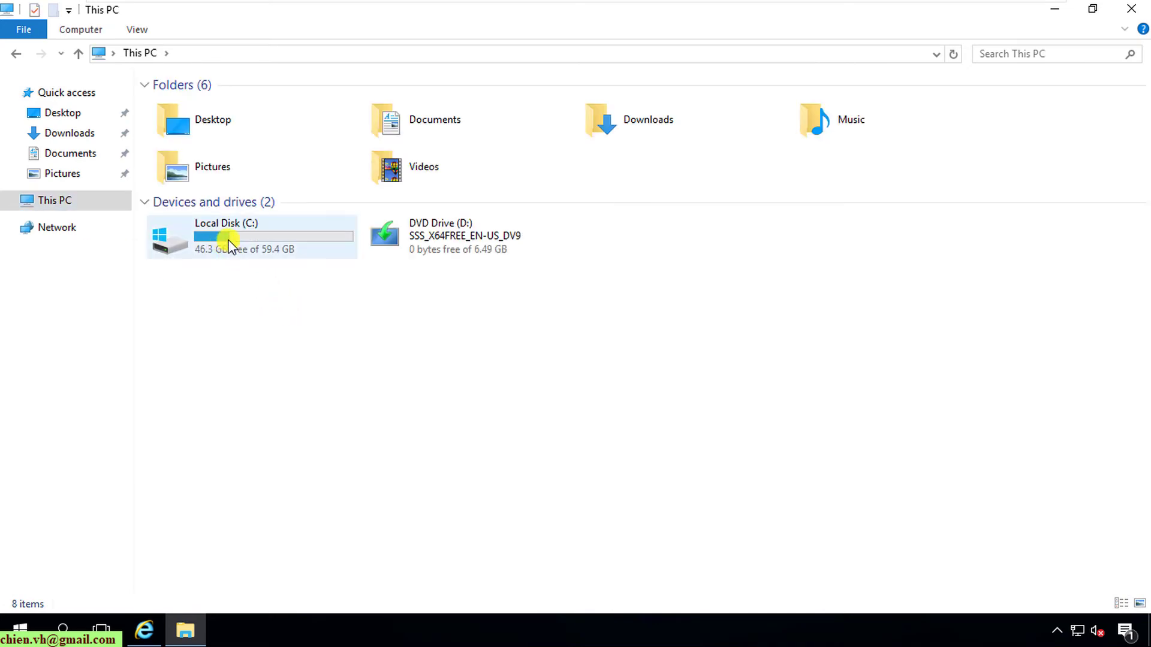
double_click(228, 244)
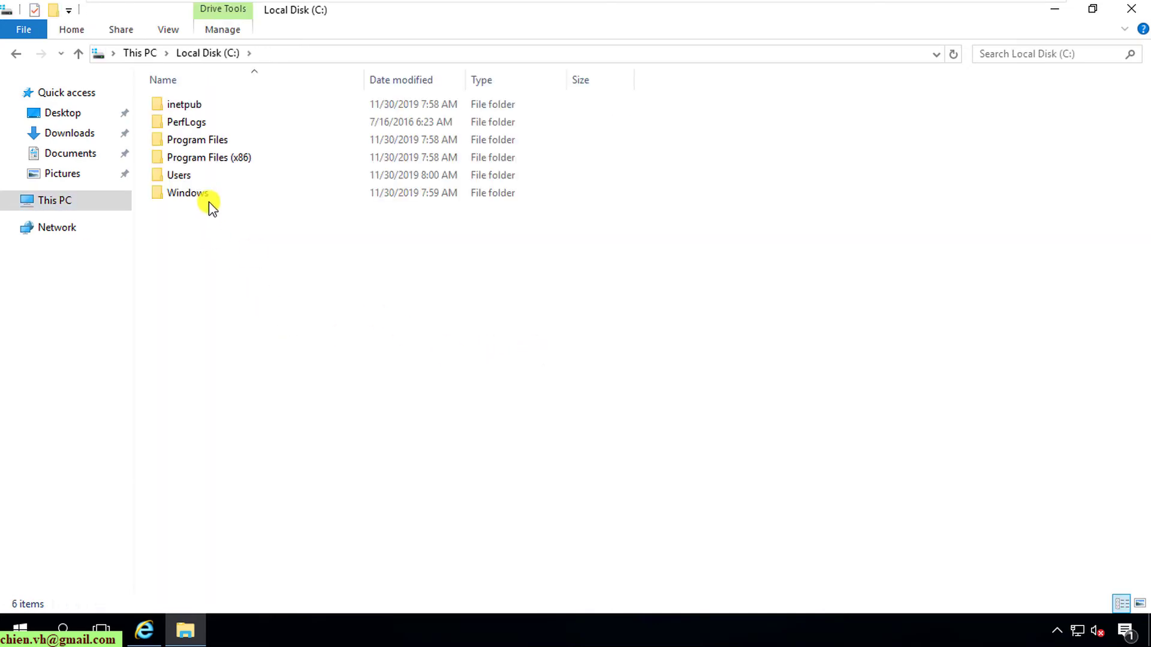
right_click(250, 251)
click(295, 313)
double_click(199, 103)
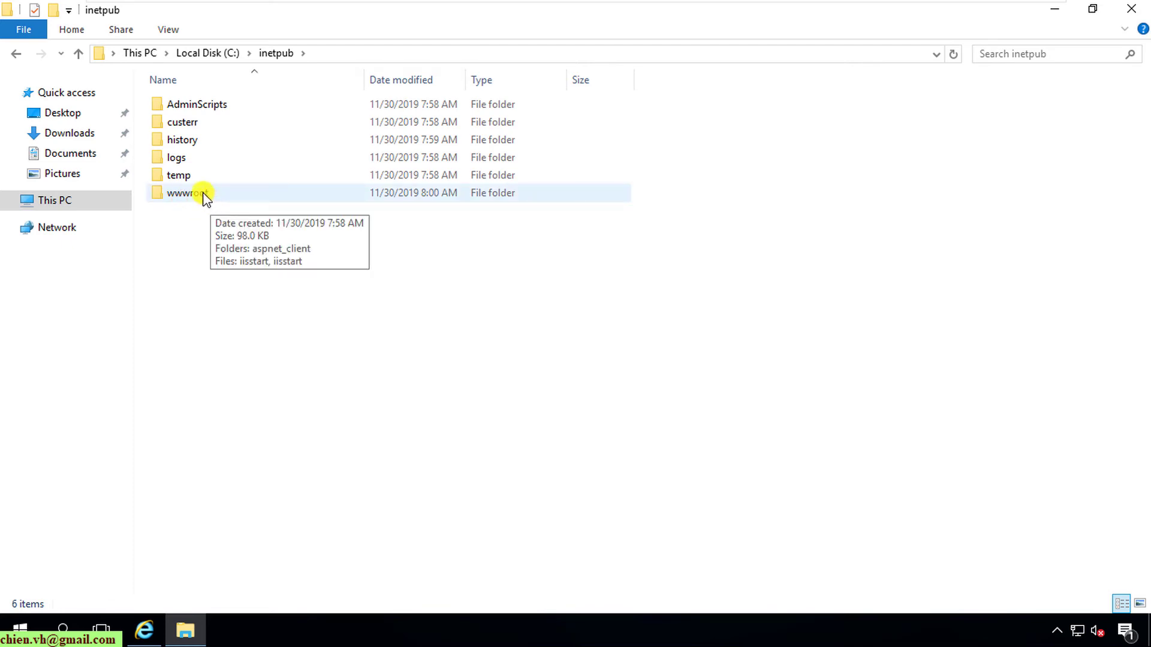
double_click(206, 194)
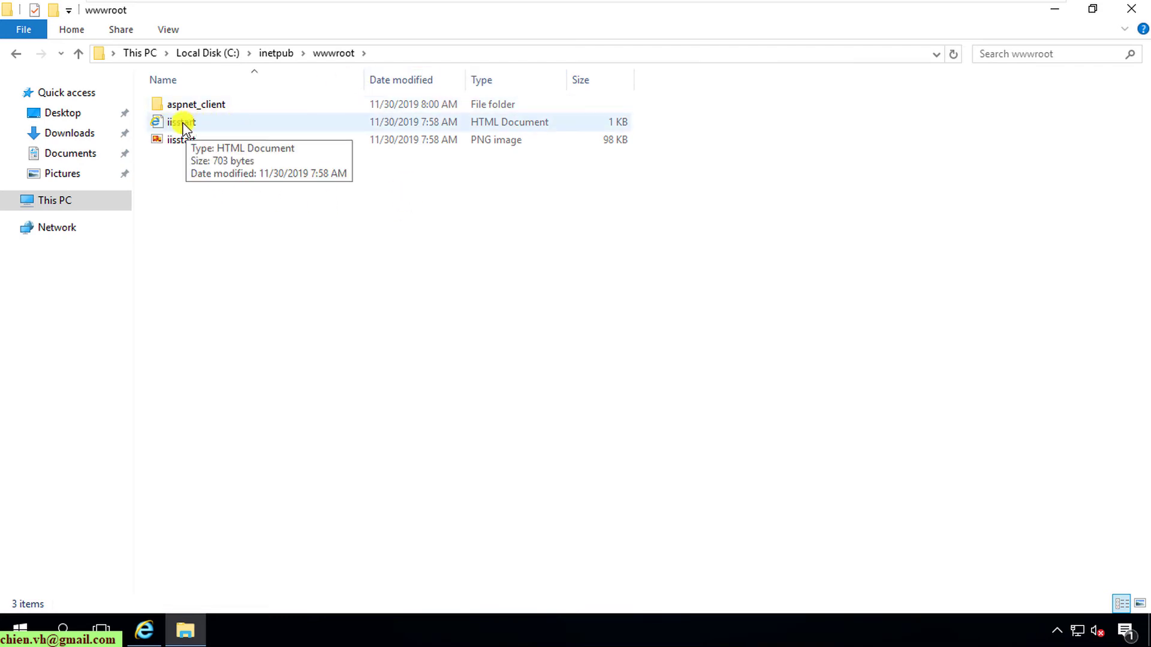
- Create a new text document in the wwwroot folder, keeping its default name
right_click(215, 214)
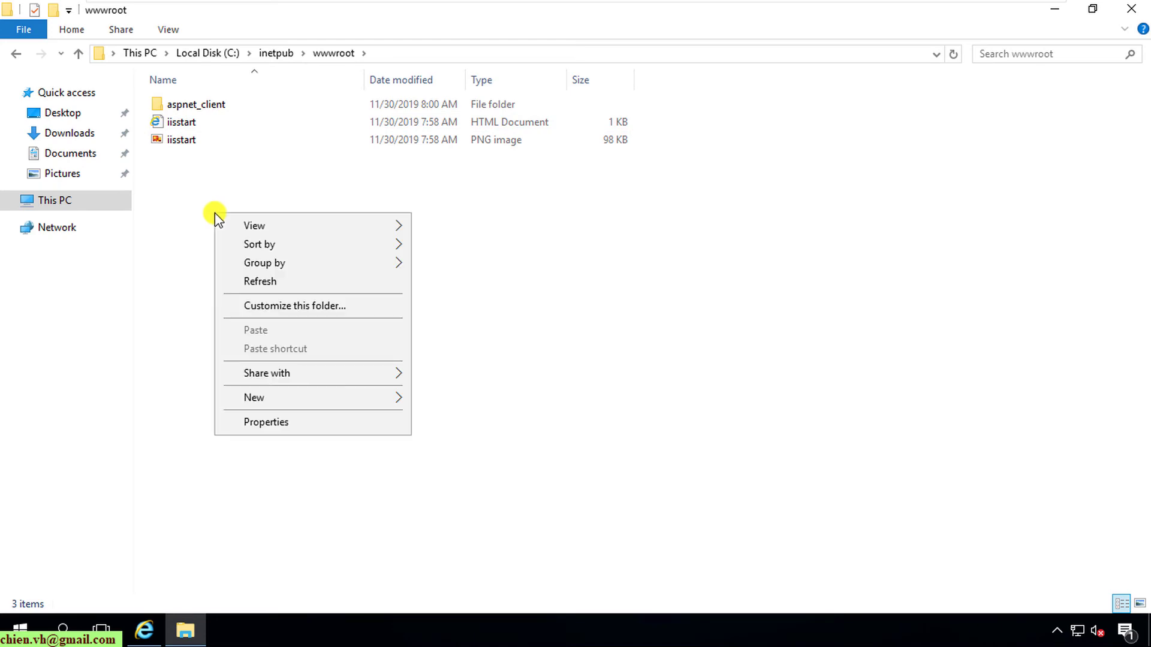
mouse_move(409, 401)
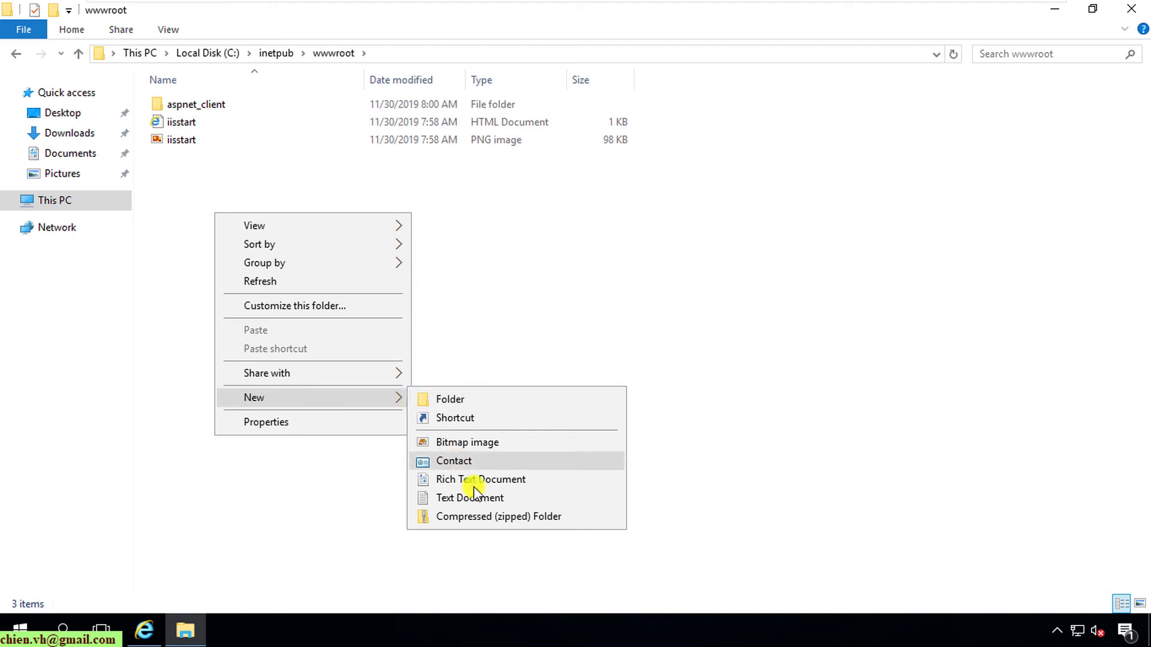
click(506, 503)
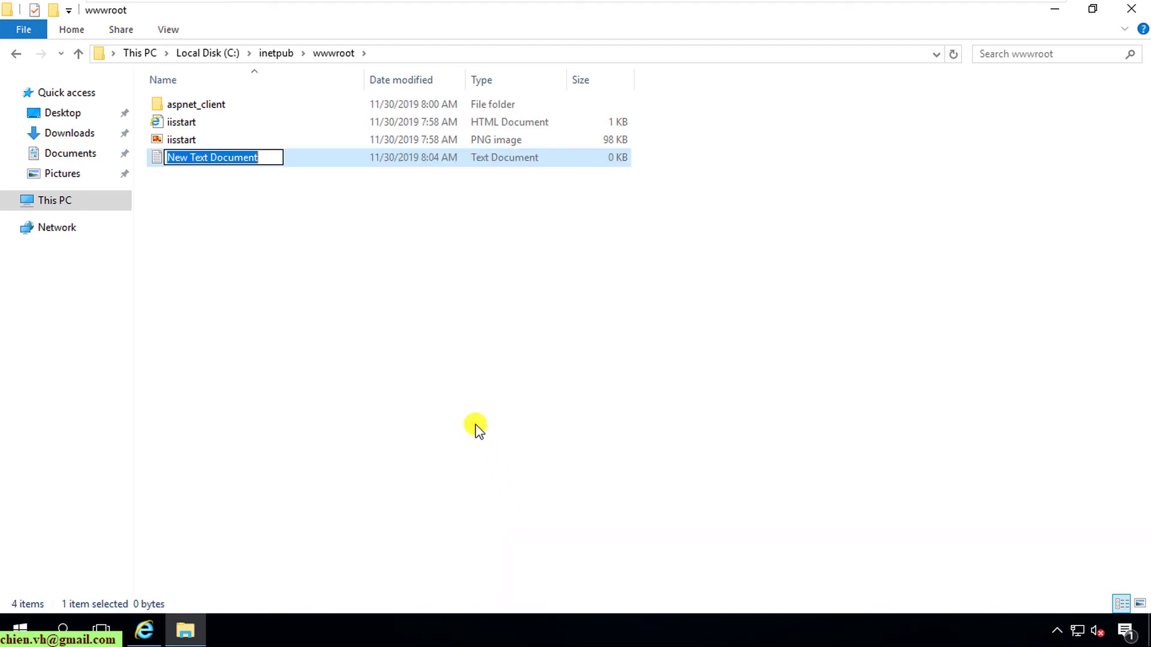
click(453, 353)
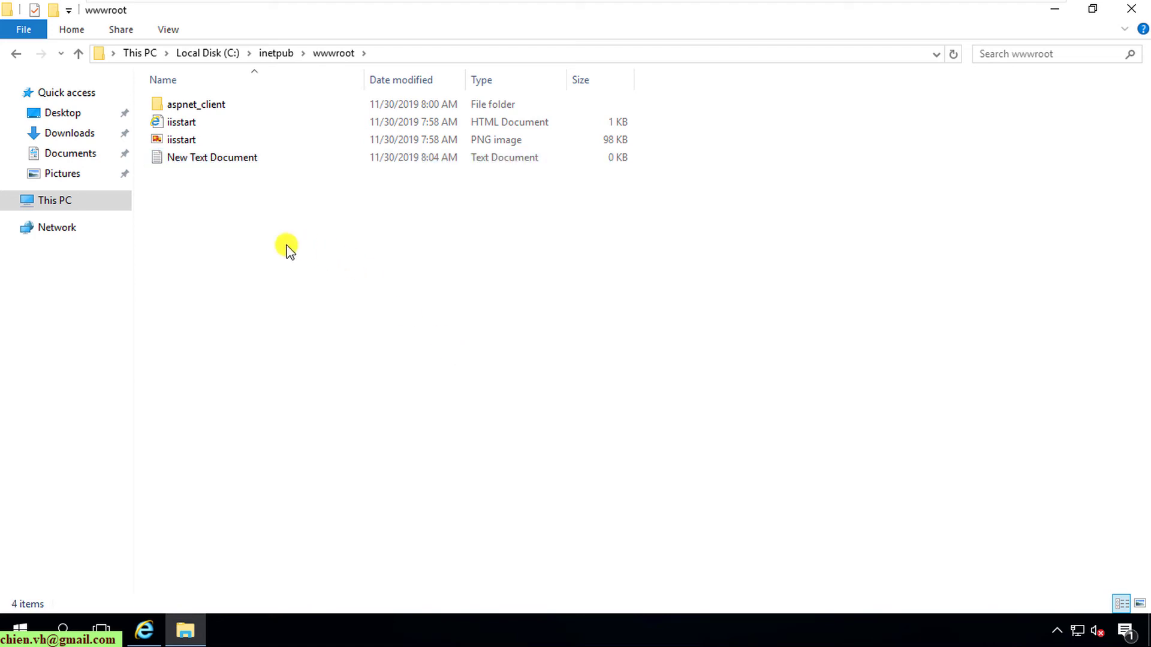
- In the folder options, show hidden files, folders and drives, stop hiding empty drives and known file extensions, and apply the settings
click(168, 30)
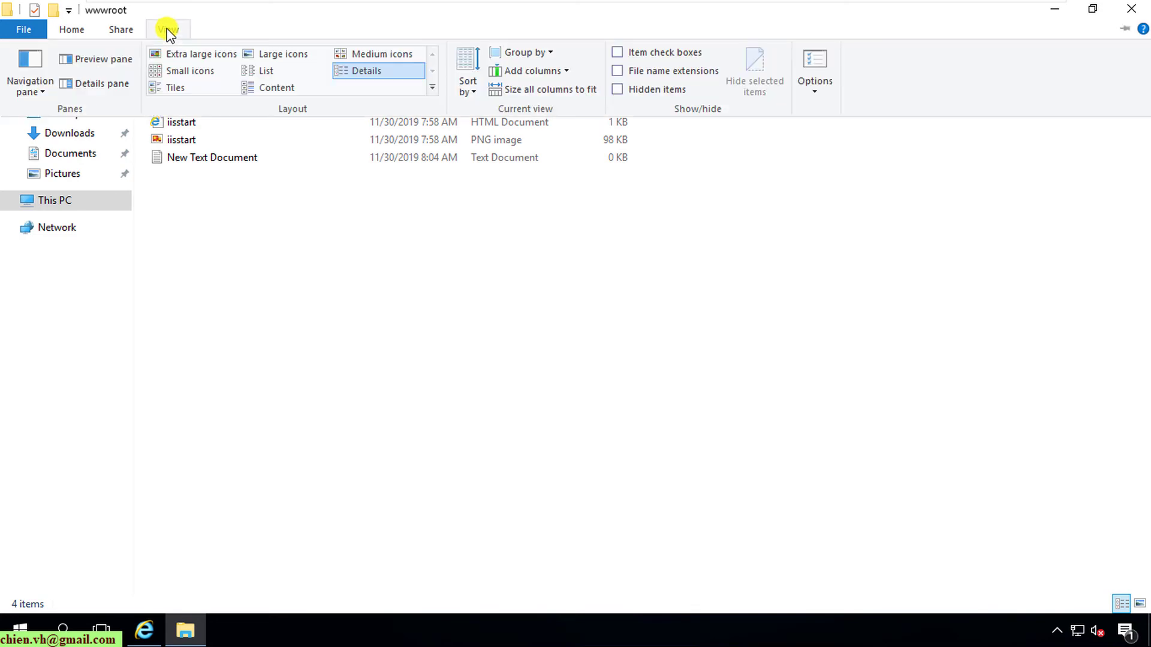
click(818, 90)
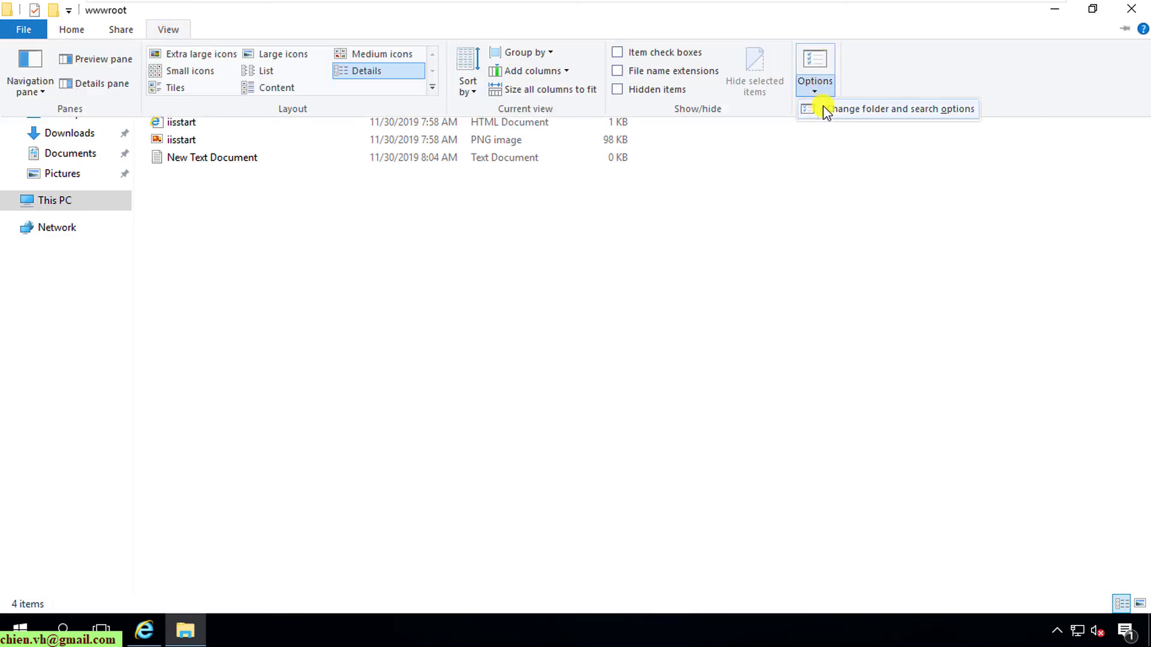
click(823, 109)
click(83, 124)
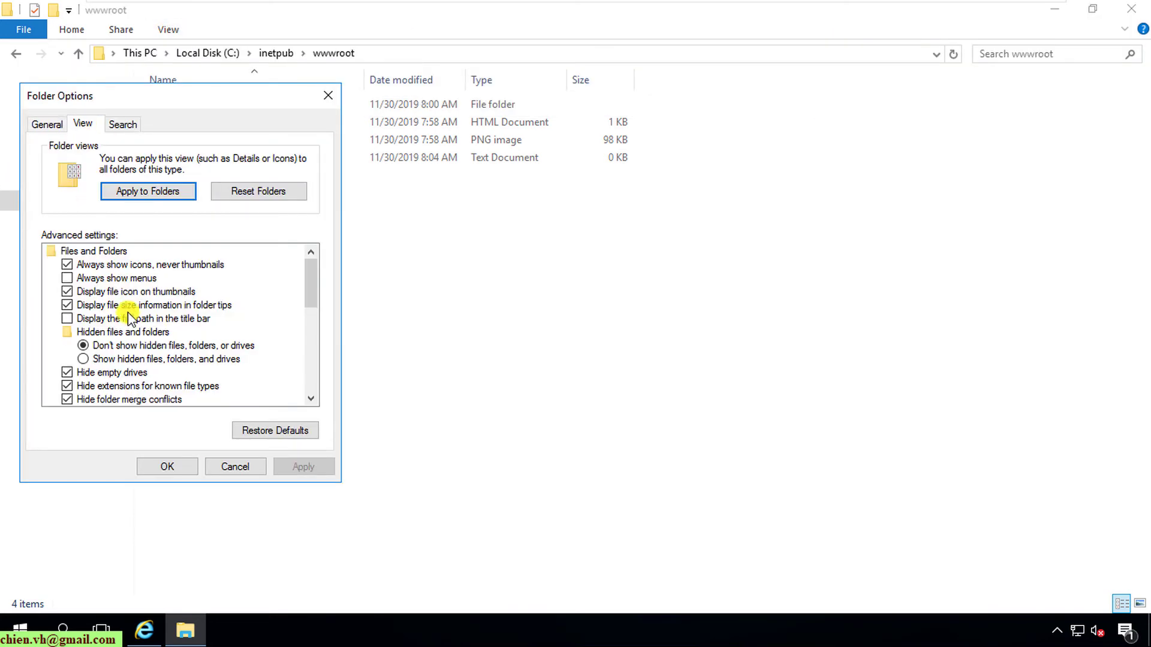
click(116, 359)
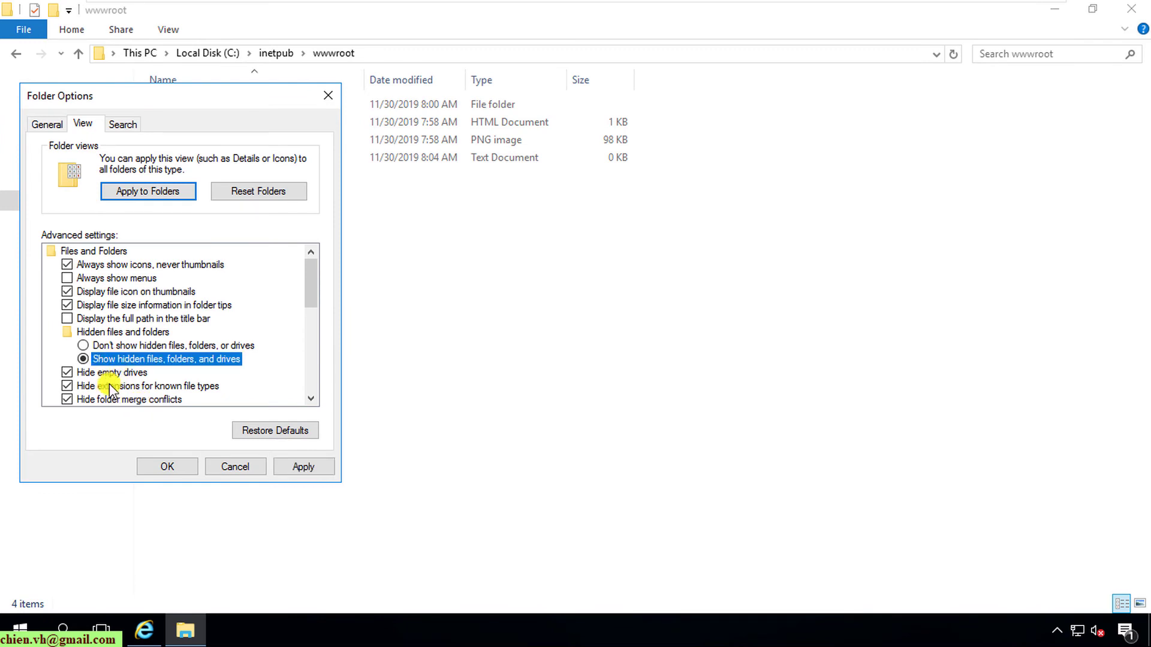
click(109, 387)
click(114, 373)
click(317, 469)
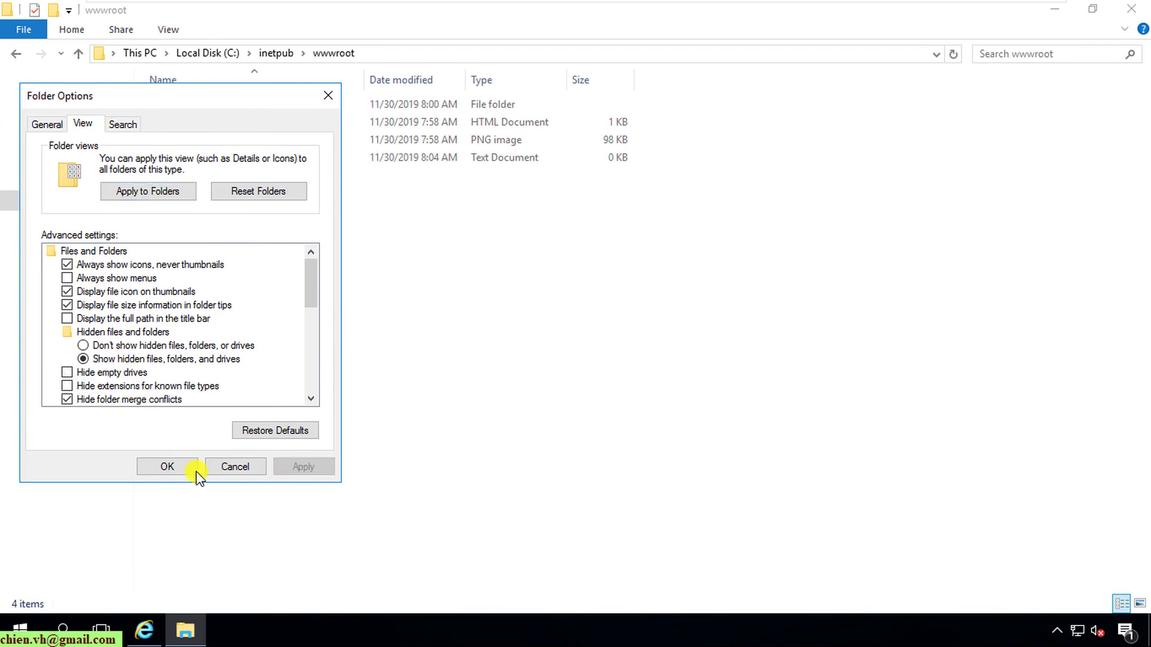
- Close the folder options and rename New Text Document.txt in wwwroot to test.html, accepting the extension change
click(169, 467)
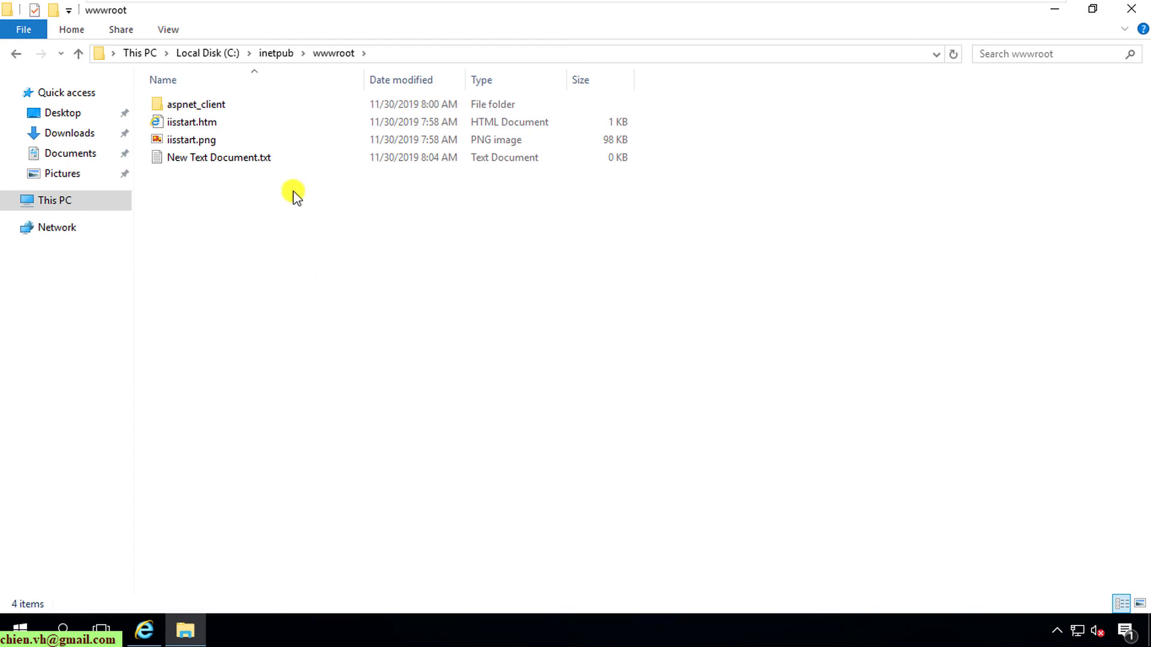
click(268, 158)
click(272, 157)
key(End)
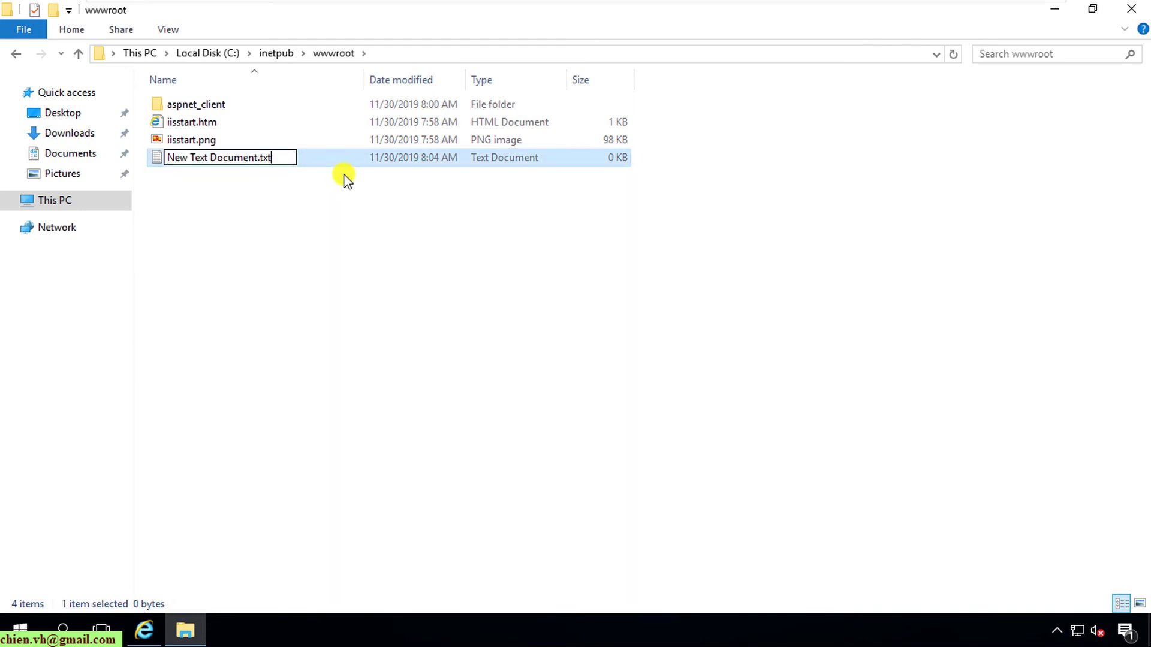
key(BackSpace)
key(BackSpace)
key(BackSpace)
text(html)
key(Left)
key(Left)
key(Left)
key(Left)
key(Left)
key(shift+Home)
key(BackSpace)
text(test)
key(Return)
key(Return)
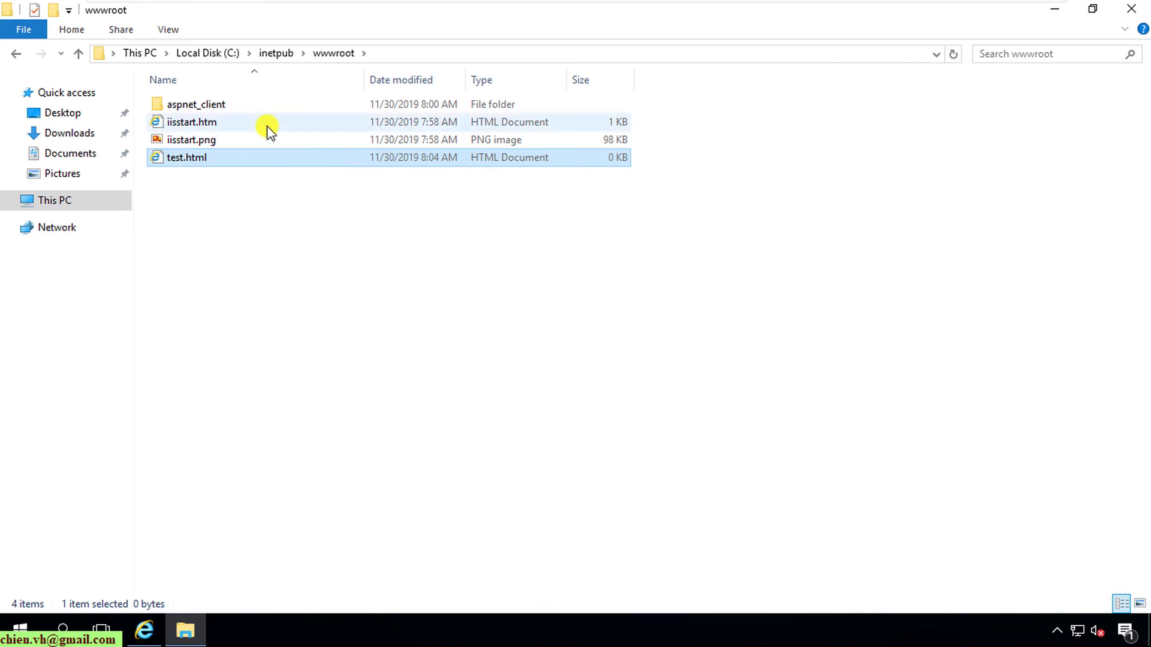
- Open test.html with Notepad and move the Notepad window toward the middle of the desktop
right_click(189, 158)
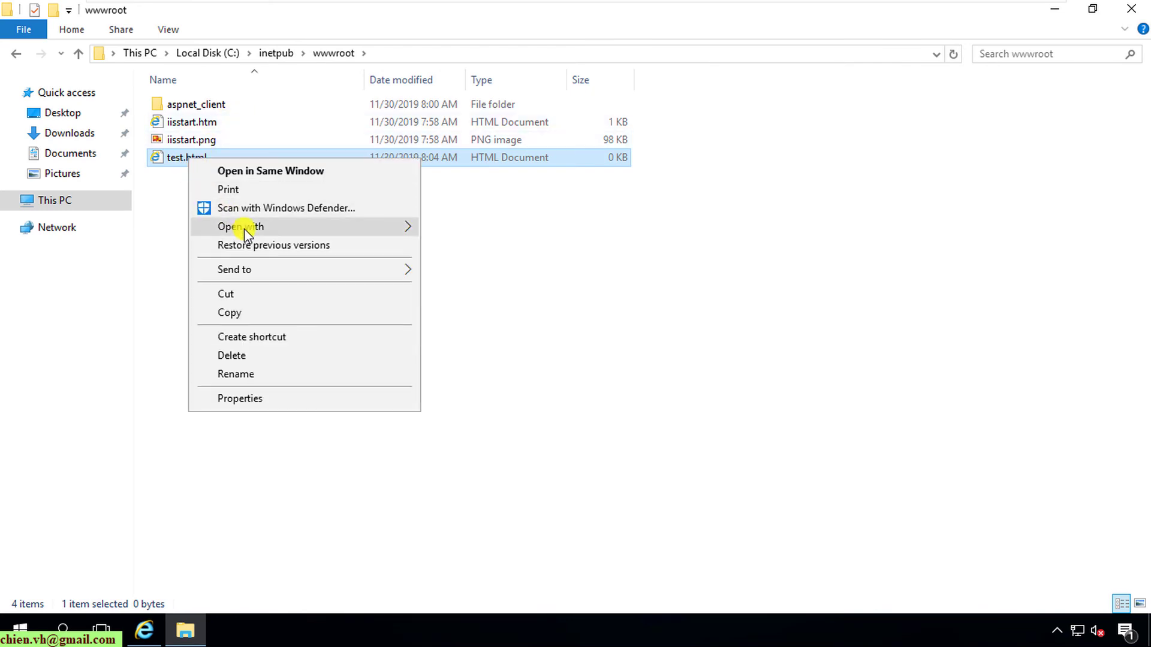
mouse_move(244, 233)
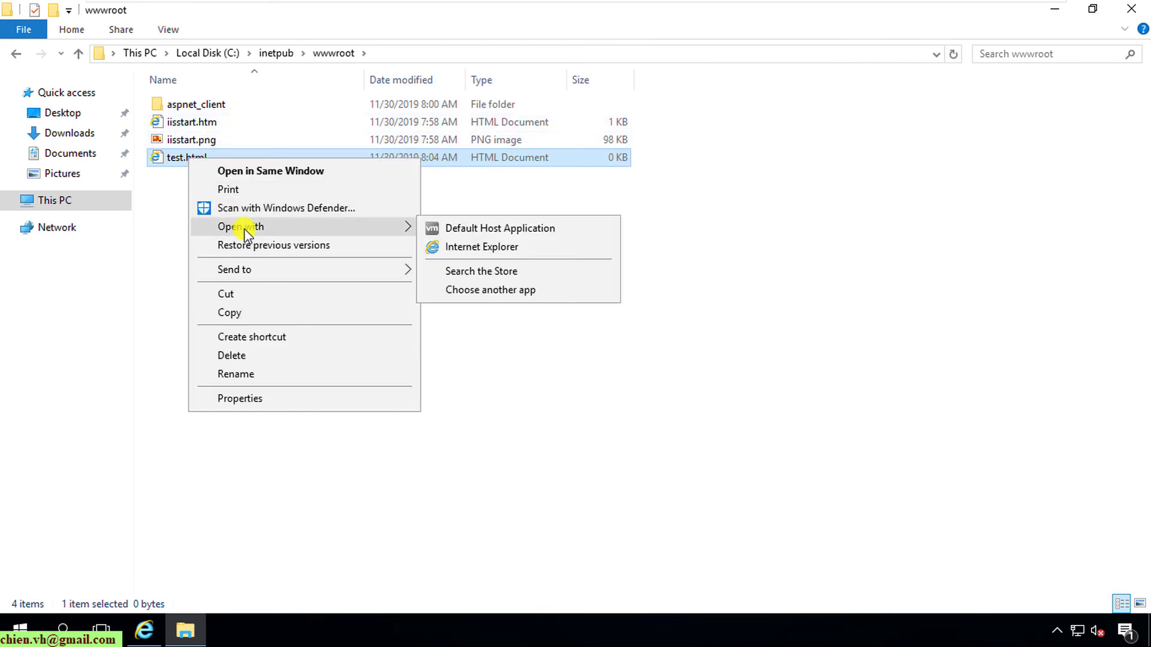
click(507, 292)
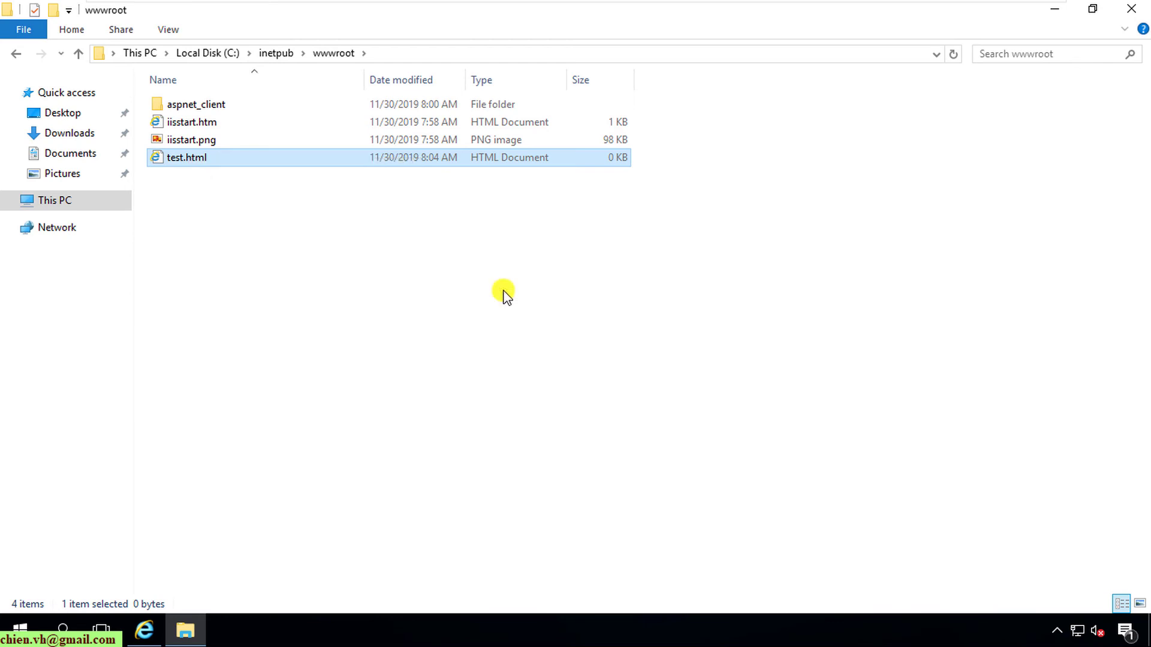
click(468, 375)
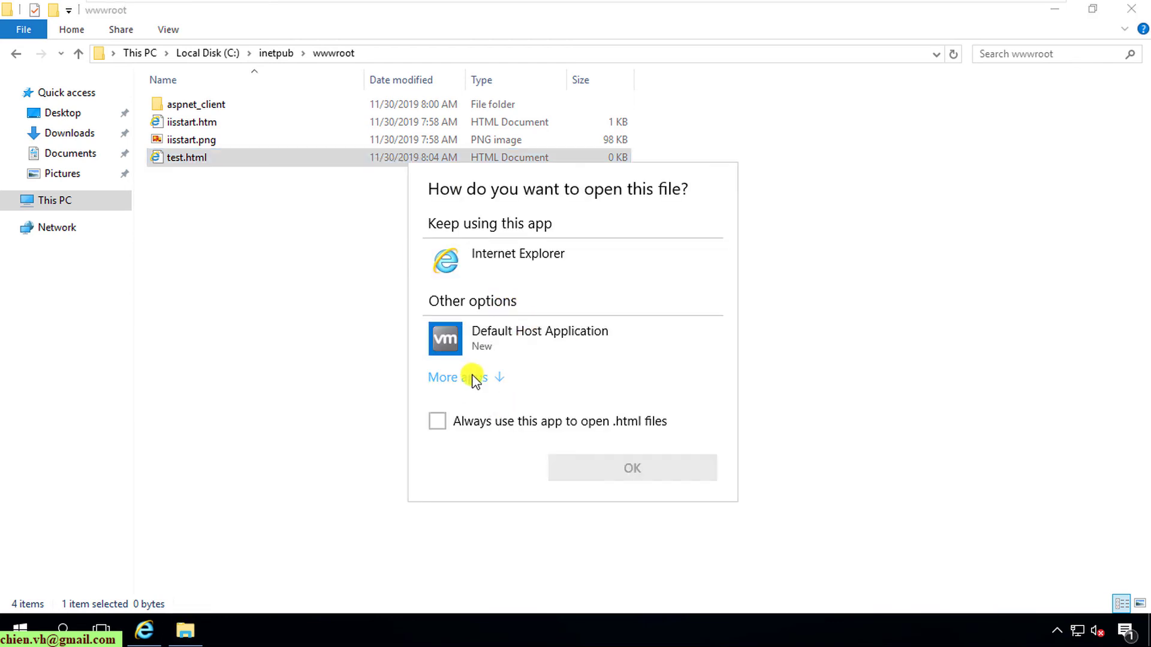
click(496, 388)
click(649, 562)
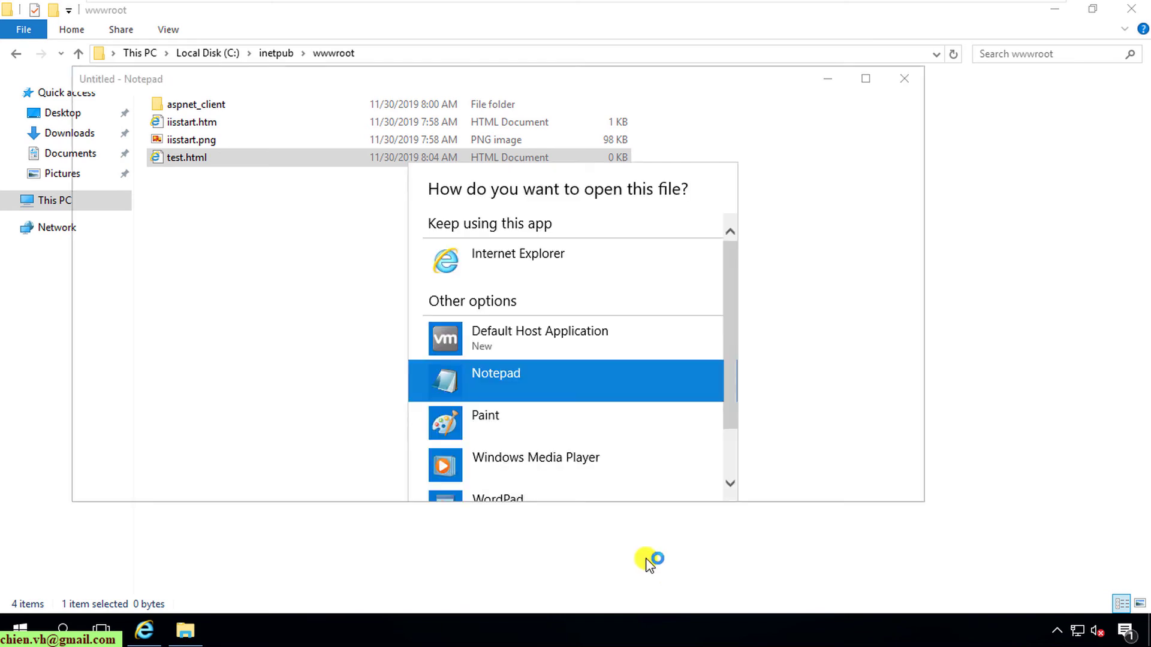
drag(339, 82, 548, 156)
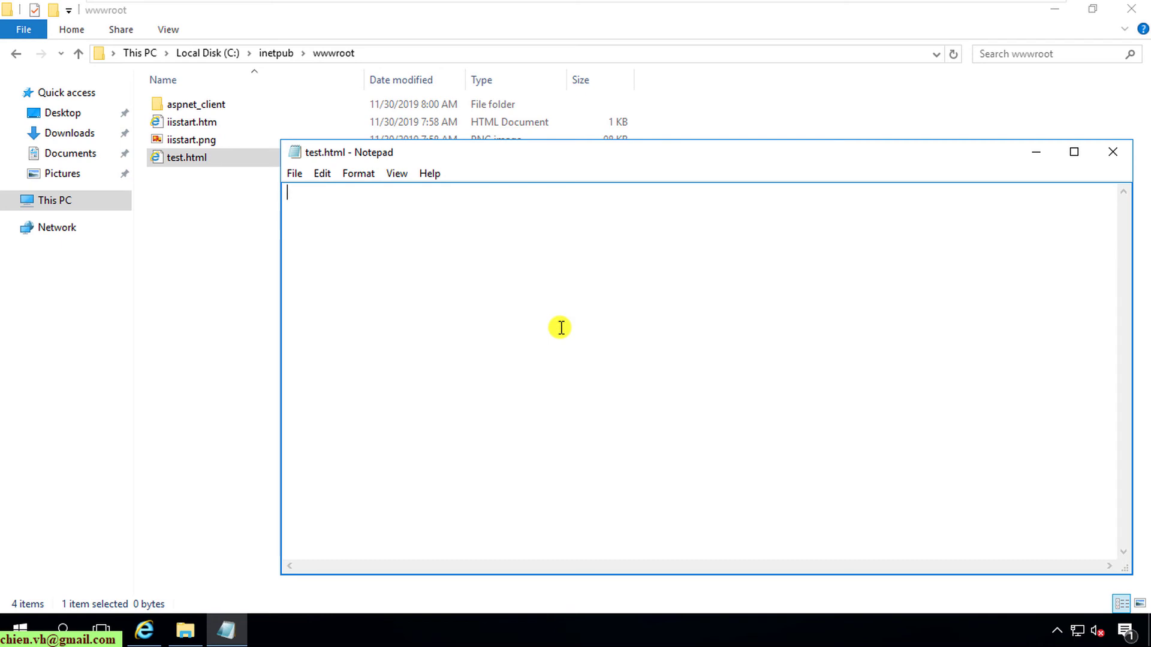
- Write a "Hello World" line with the author's name, a blank line and "Nice to meet you guys!!!", save test.html and close Notepad
text(Hello World from ChienVH!!!)
key(Return)
text(Nice to mee)
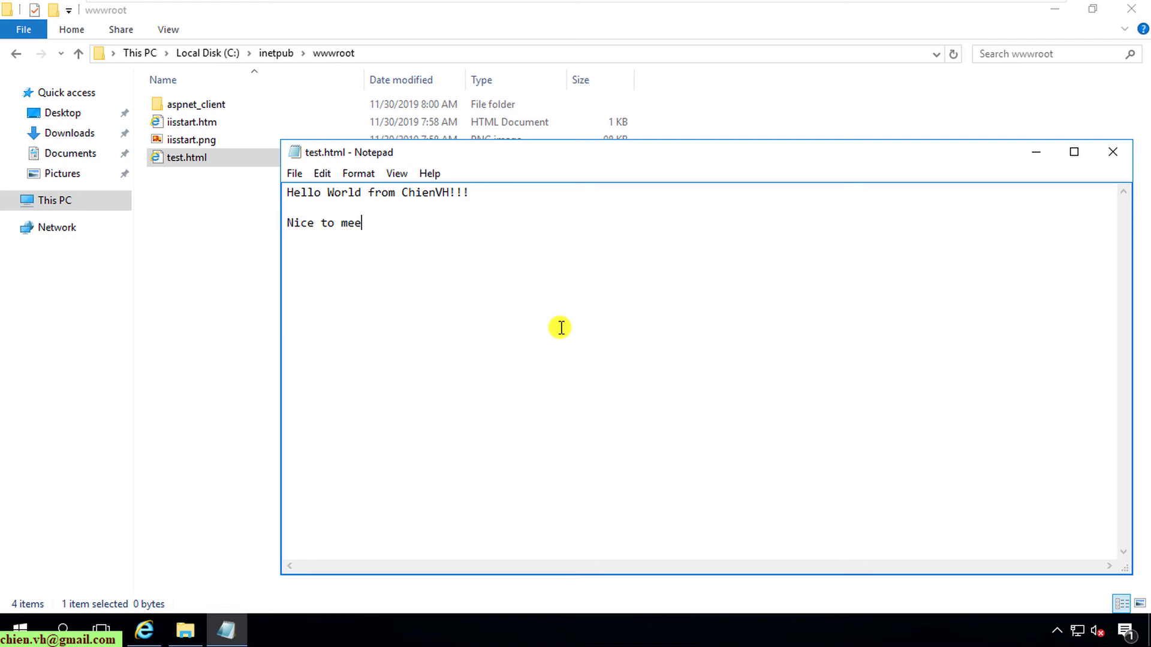
text(t you guys!!!)
key(BackSpace)
key(BackSpace)
text(!!)
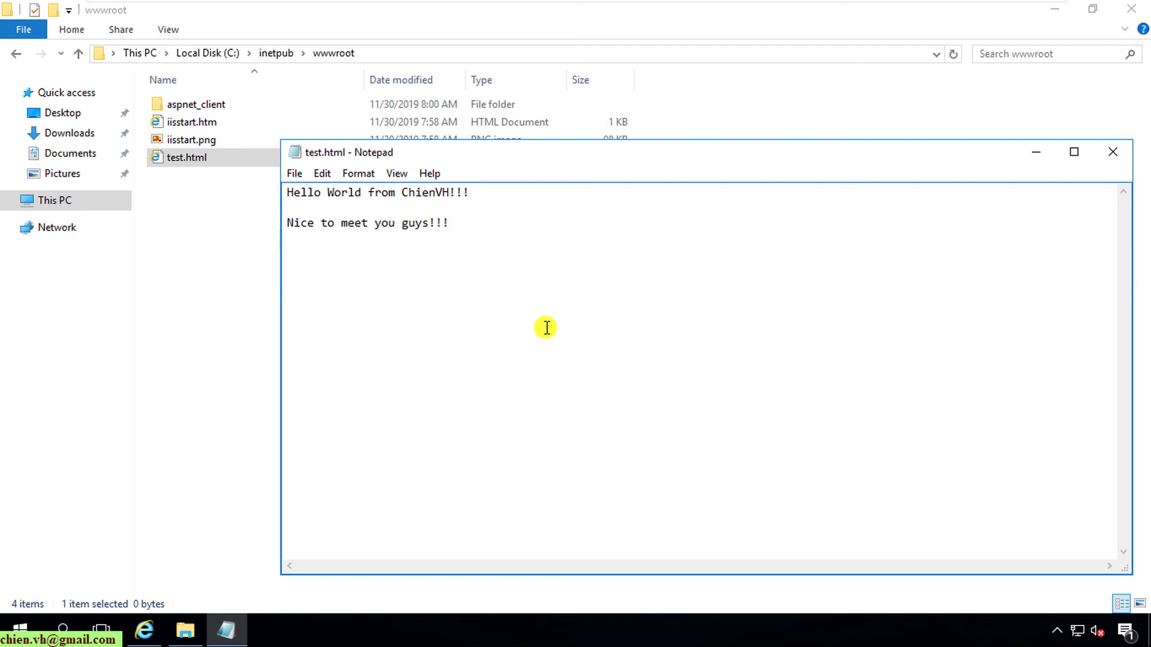
key(ctrl+s)
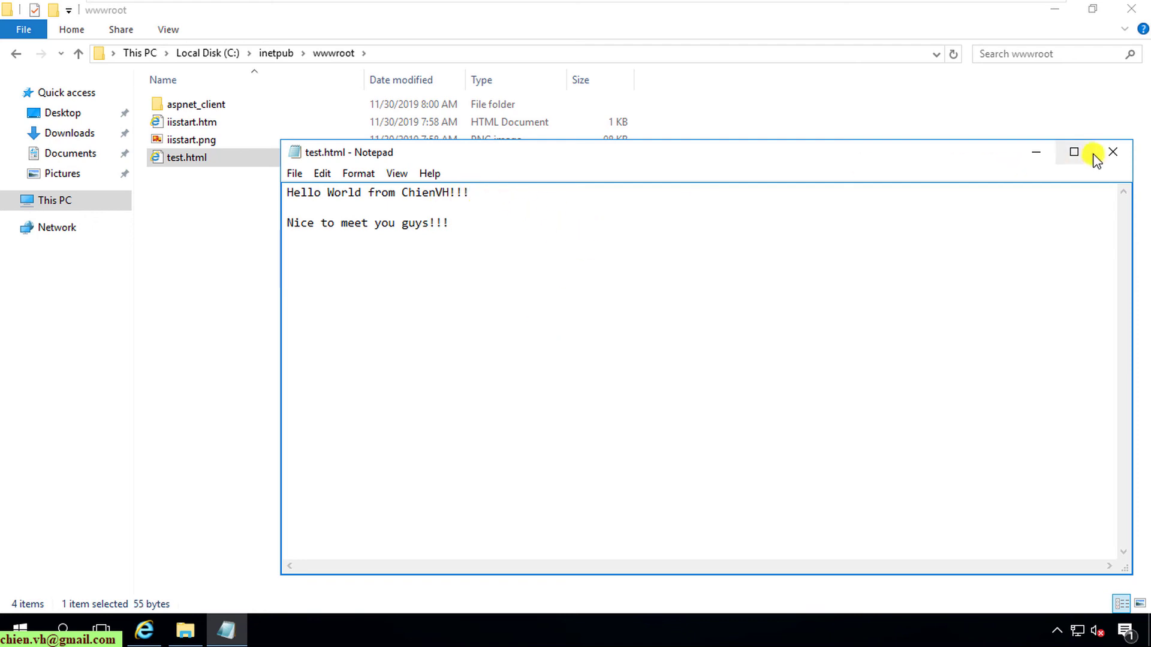
click(1112, 153)
click(665, 288)
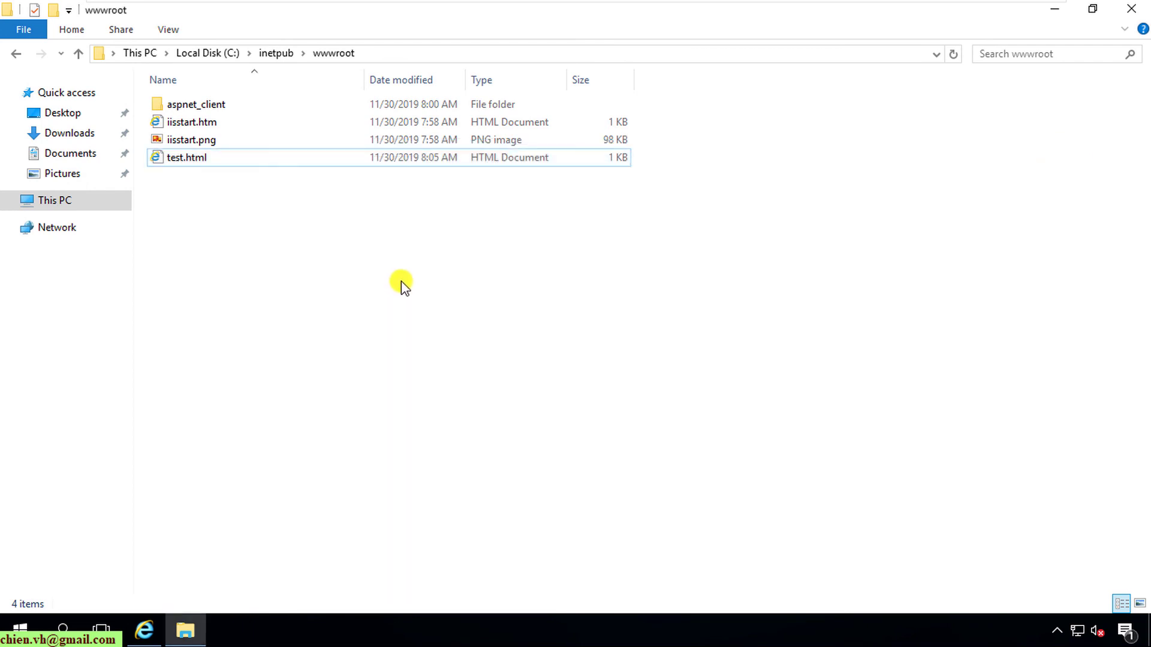
click(237, 162)
click(217, 158)
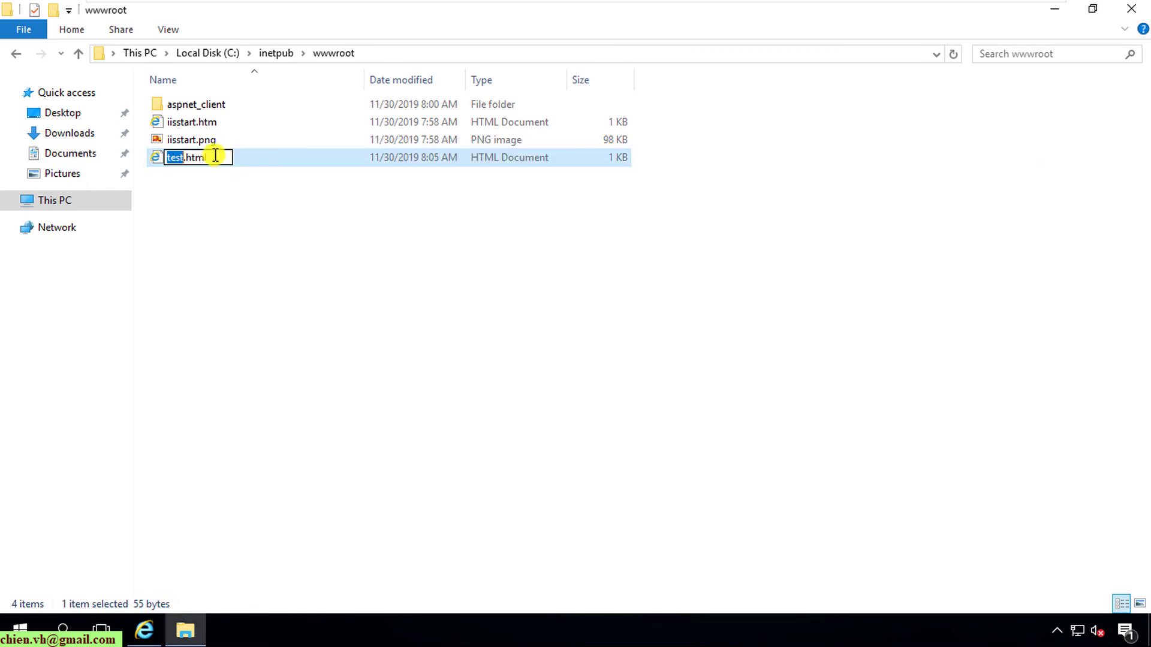
click(358, 255)
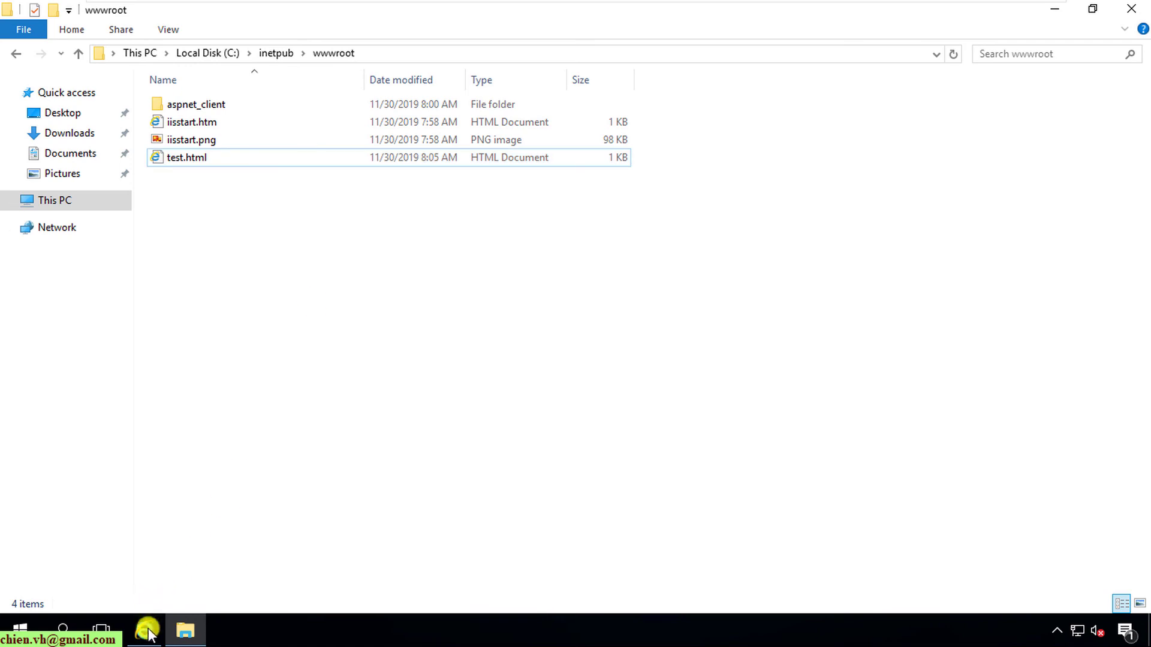
click(148, 635)
click(196, 33)
click(236, 32)
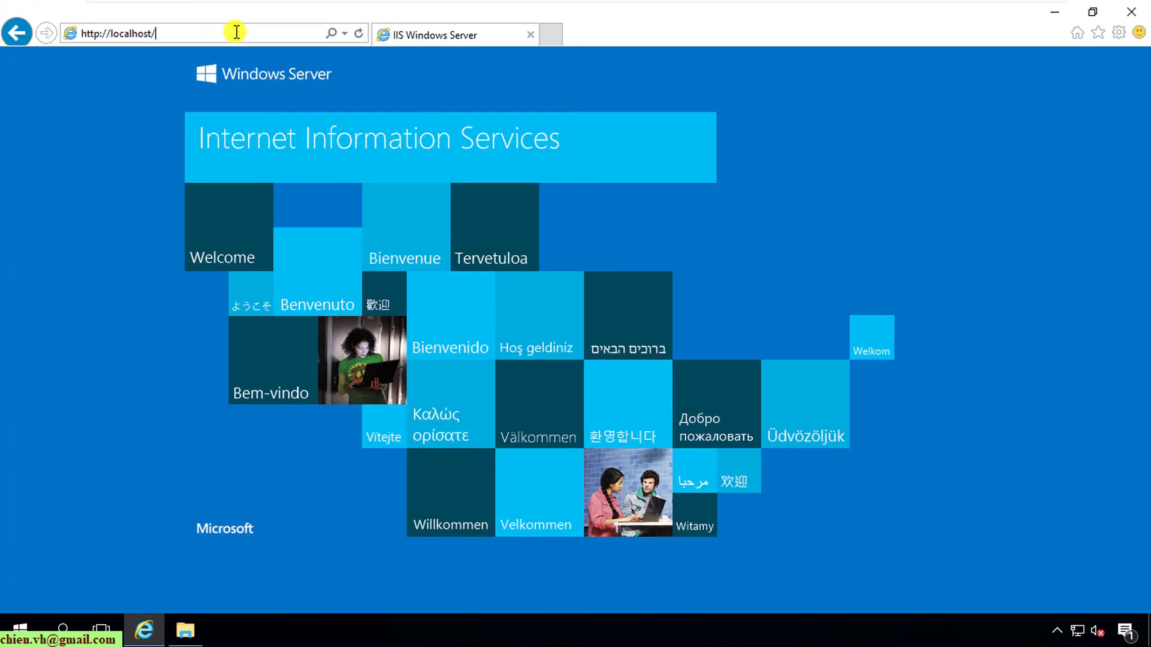
text(test.html)
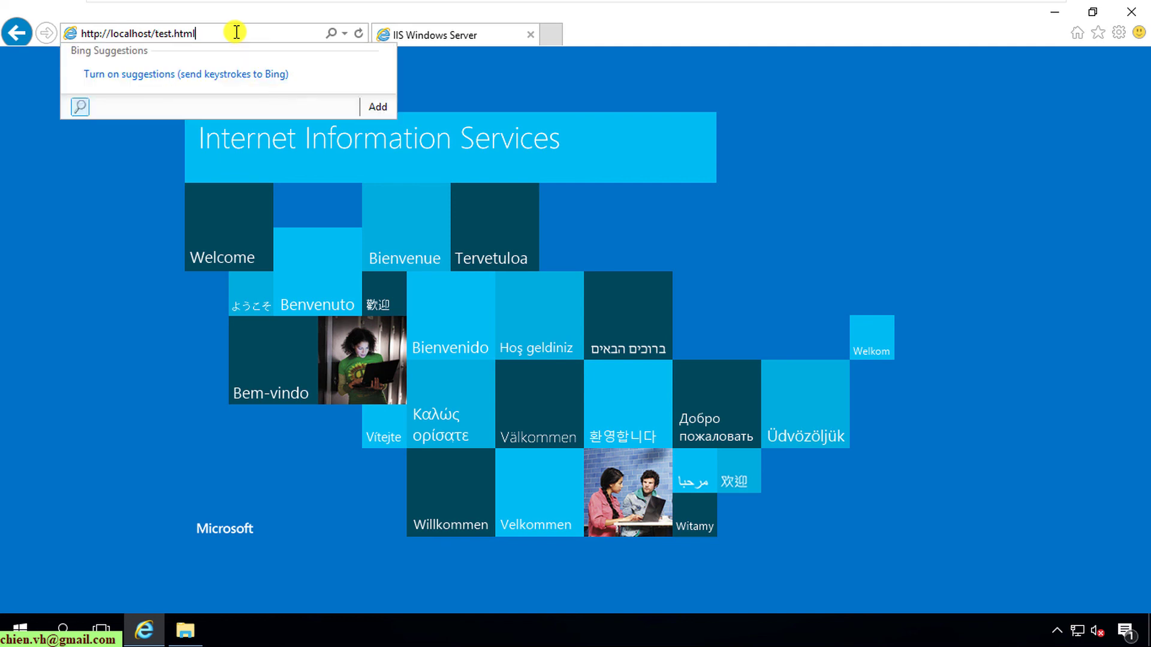
key(Return)
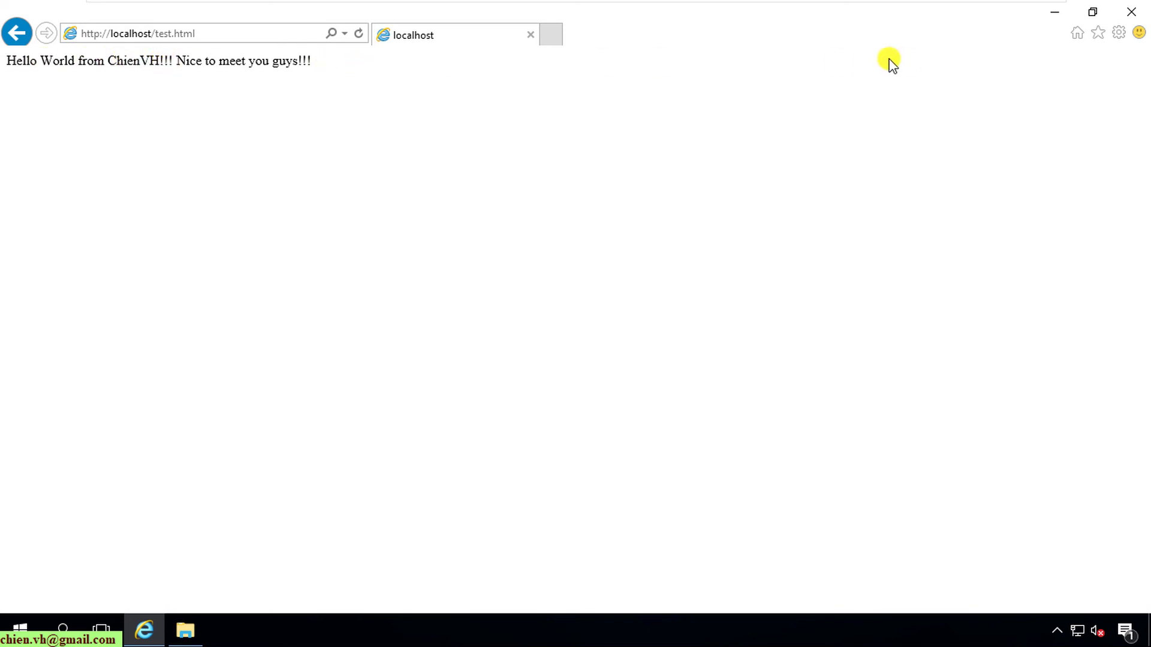
- Close Internet Explorer and the wwwroot File Explorer window to return to the desktop
click(1133, 12)
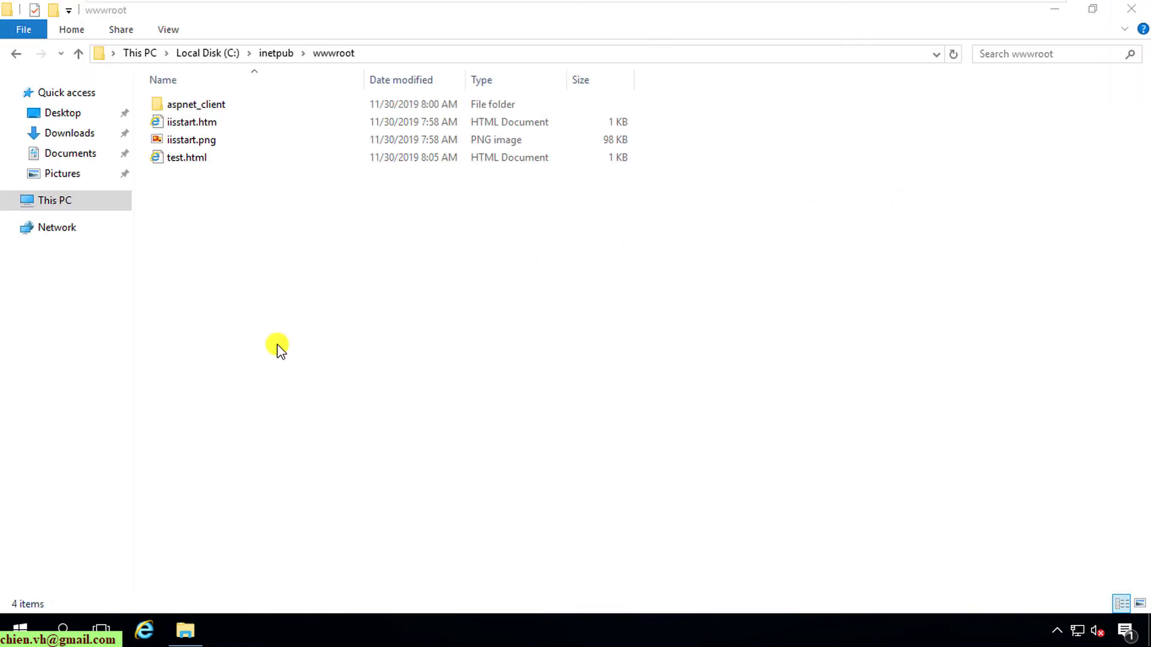
right_click(289, 290)
click(541, 359)
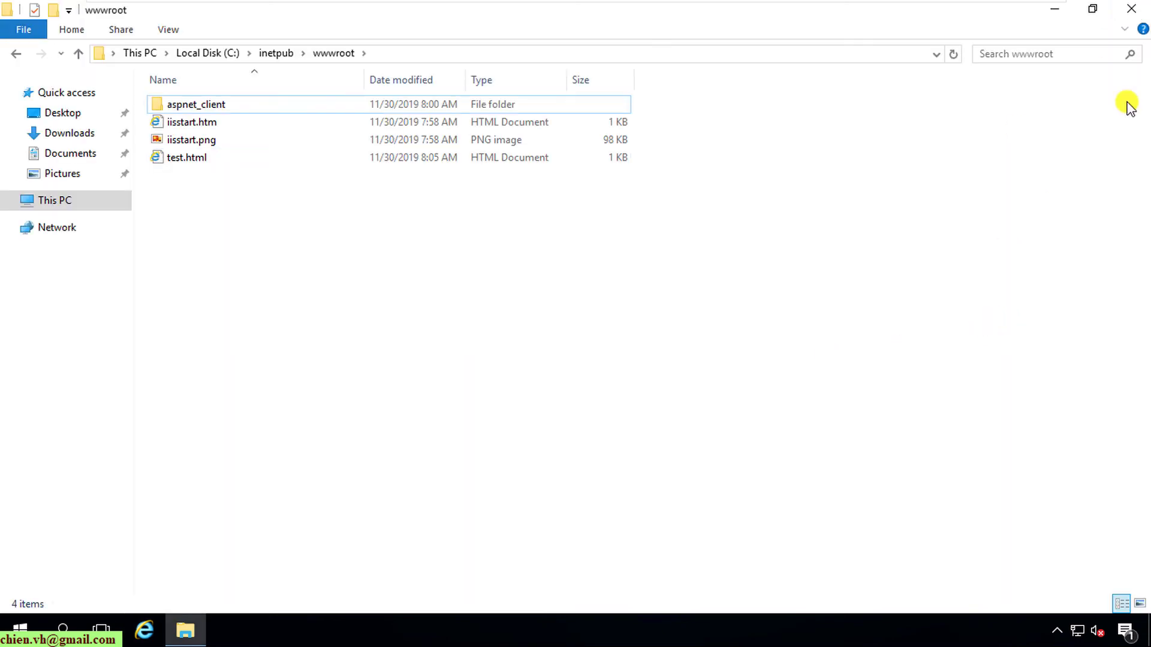
click(1132, 12)
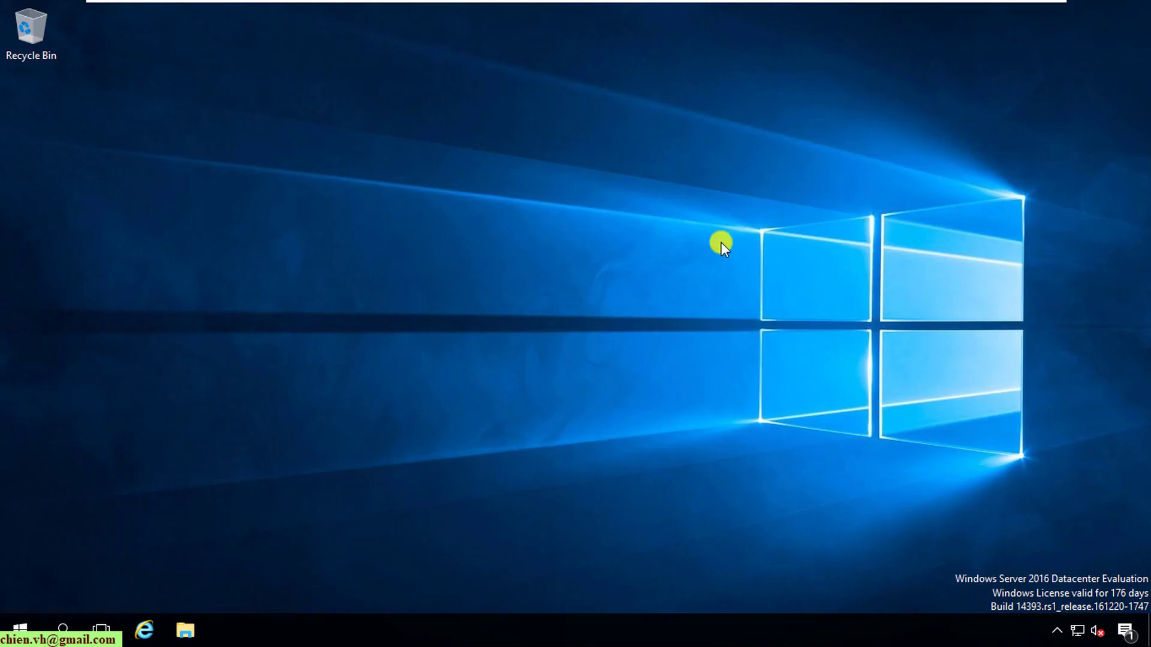
- Open Internet Explorer again and load localhost to show the default web server page
click(149, 632)
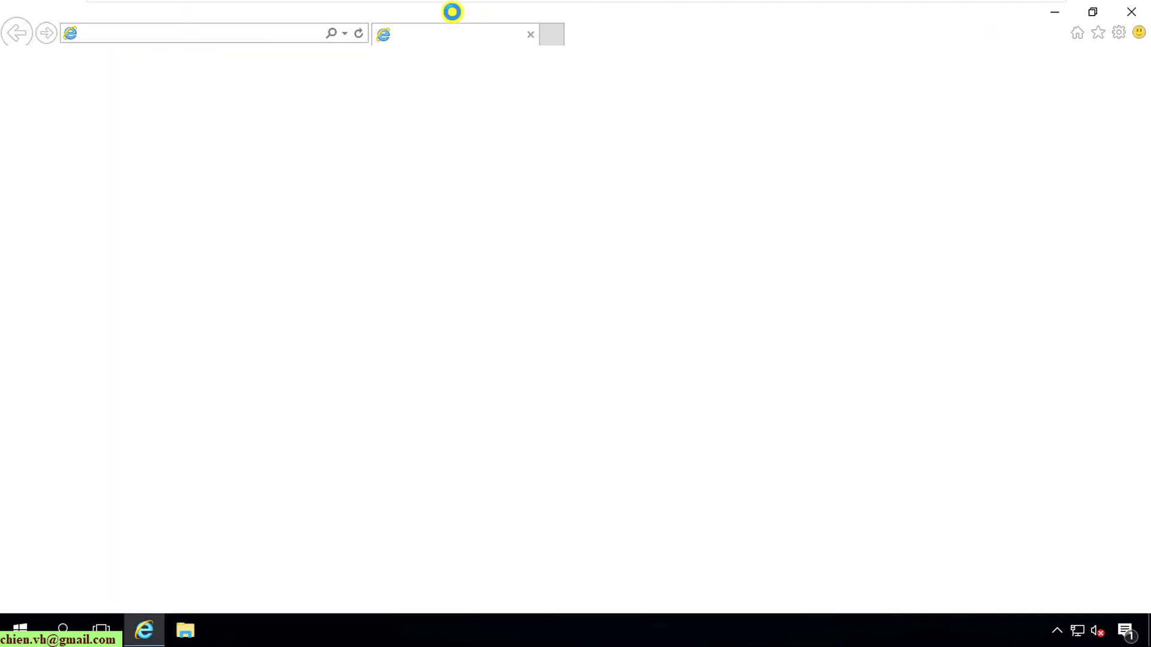
click(279, 35)
text(localhost/)
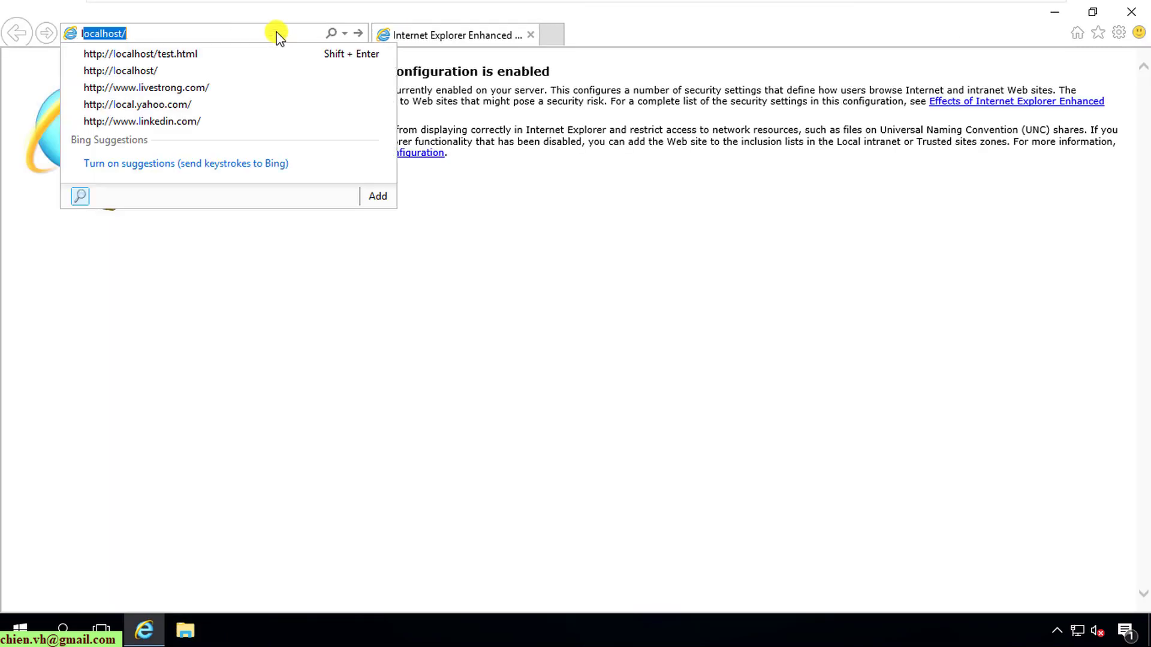
key(Return)
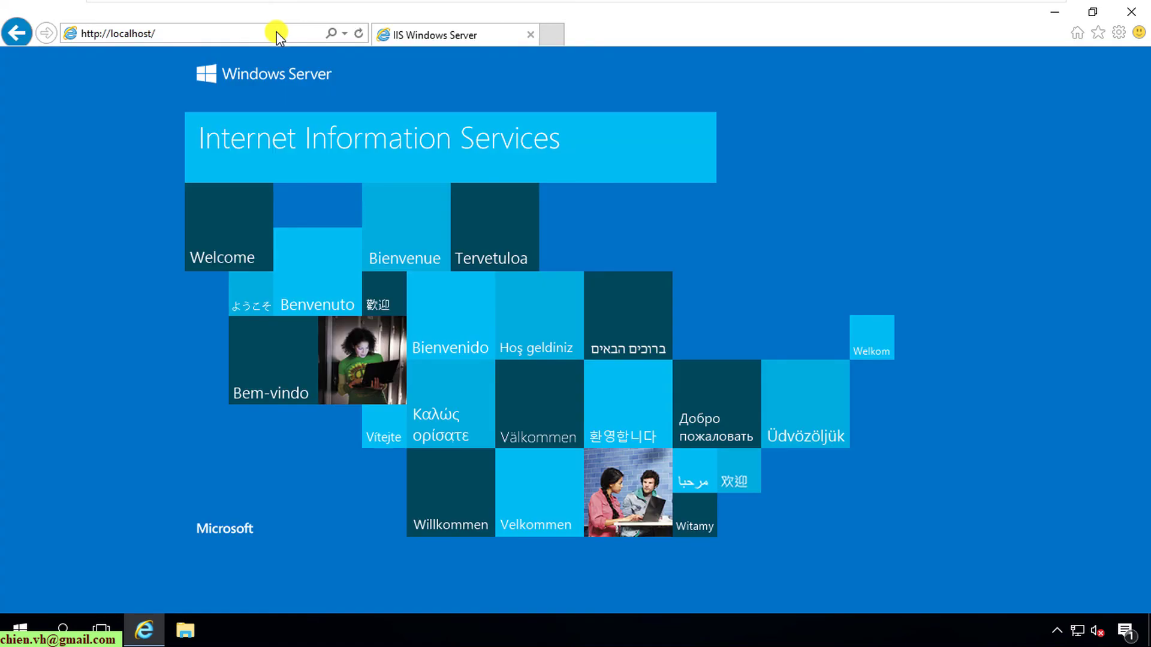